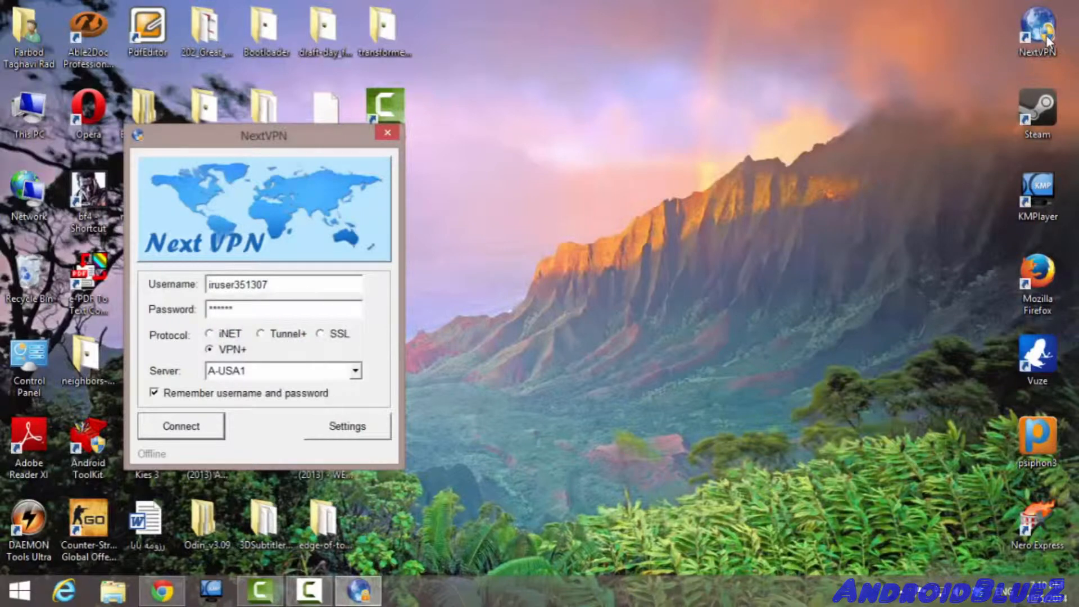
# Step: Connect NextVPN to the selected A-USA1 server and wait for the connection
pyautogui.press('Return')
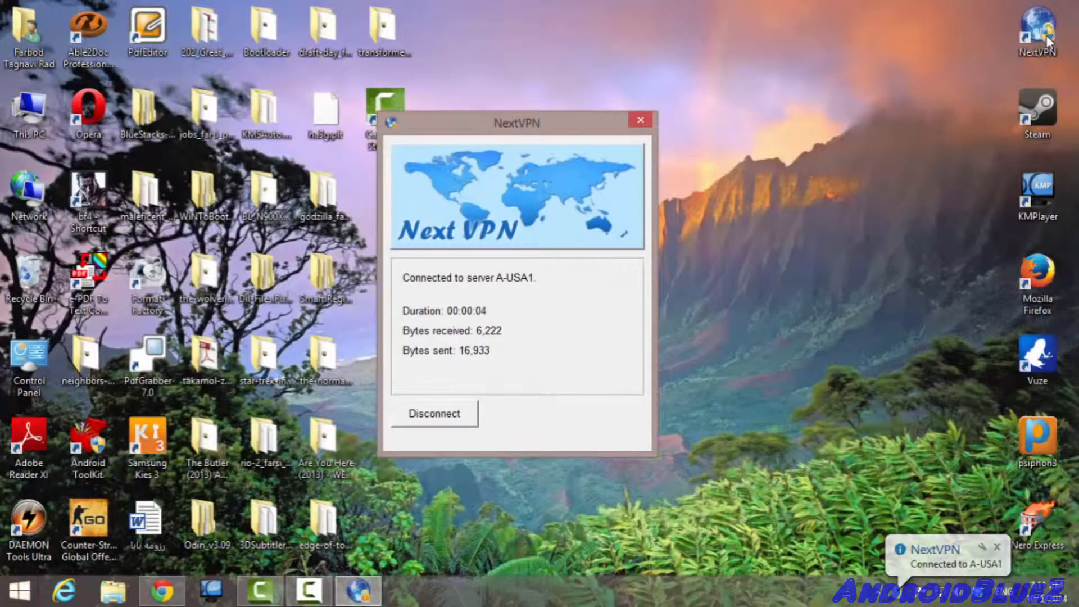
# Step: Search Windows for 'itu' and launch iTunes from the results
pyautogui.click(1049, 160)
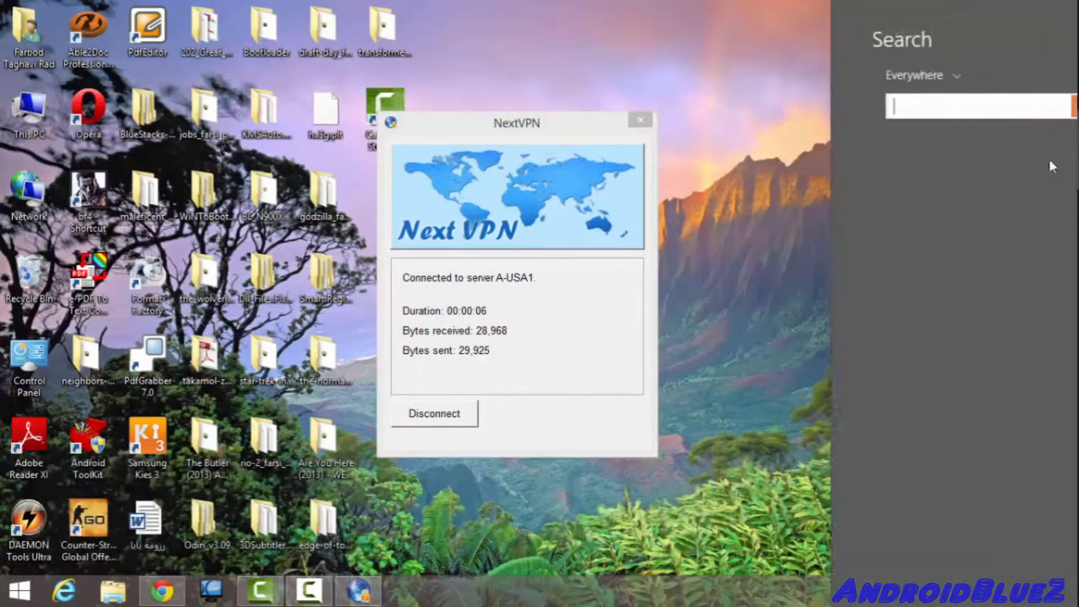
pyautogui.write('i')
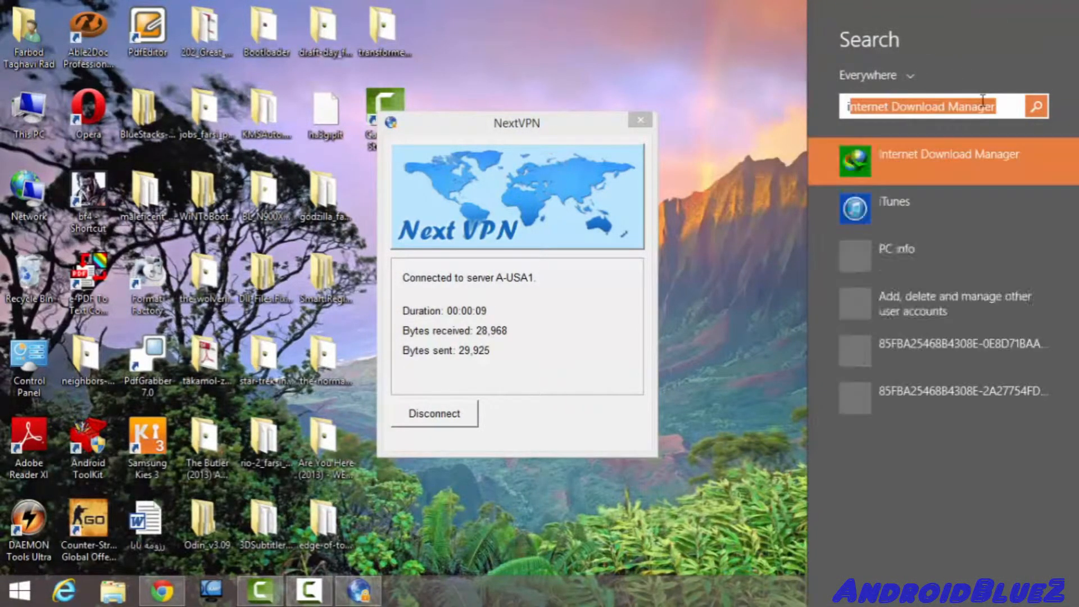
pyautogui.write('tu')
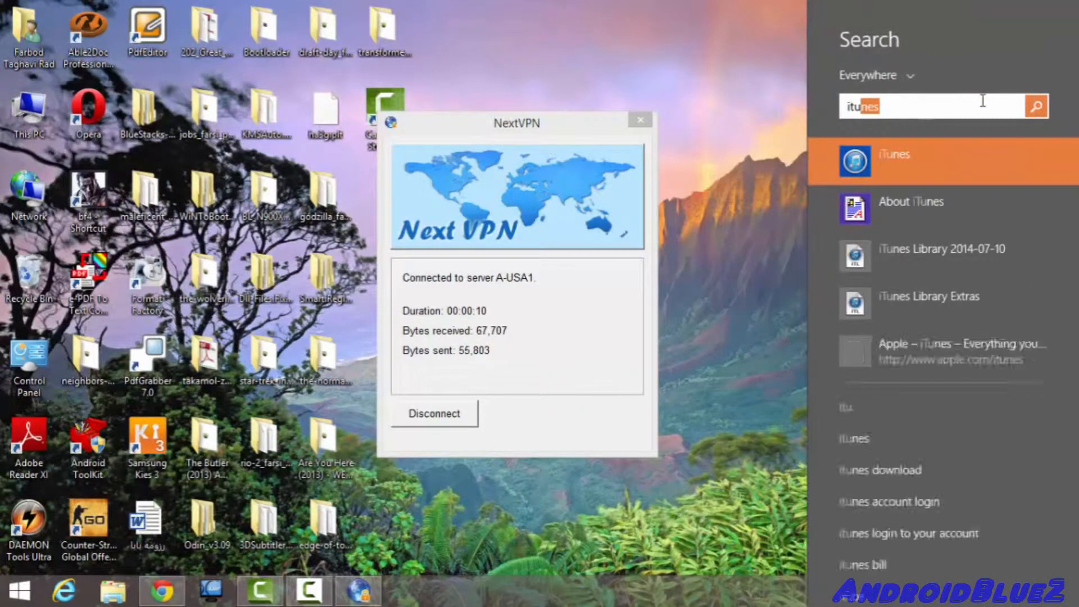
pyautogui.click(938, 144)
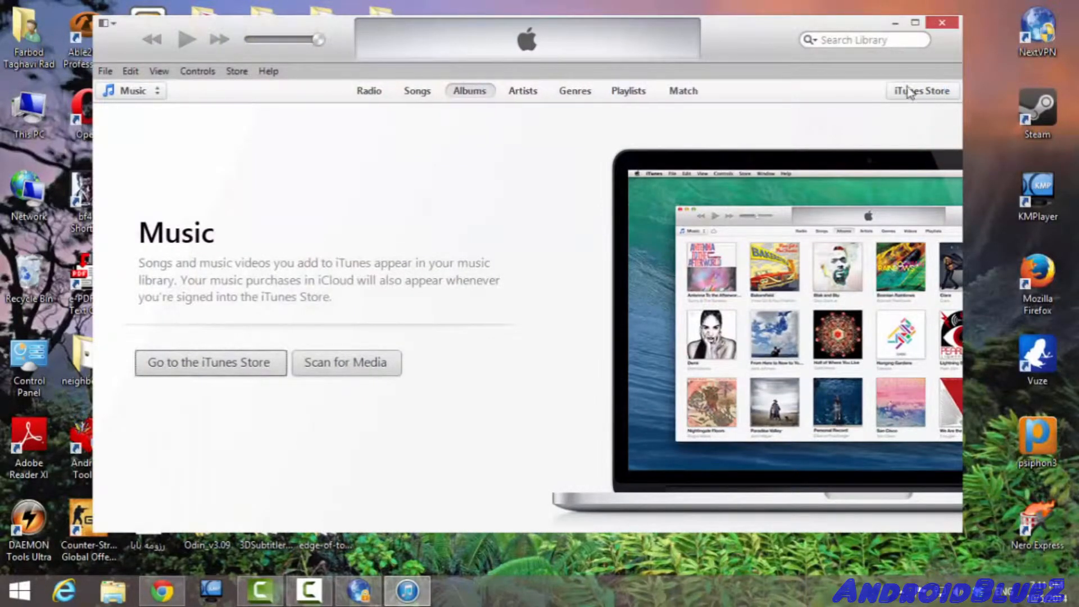
# Step: Go to the iTunes Store and reposition the iTunes window on screen
pyautogui.click(899, 91)
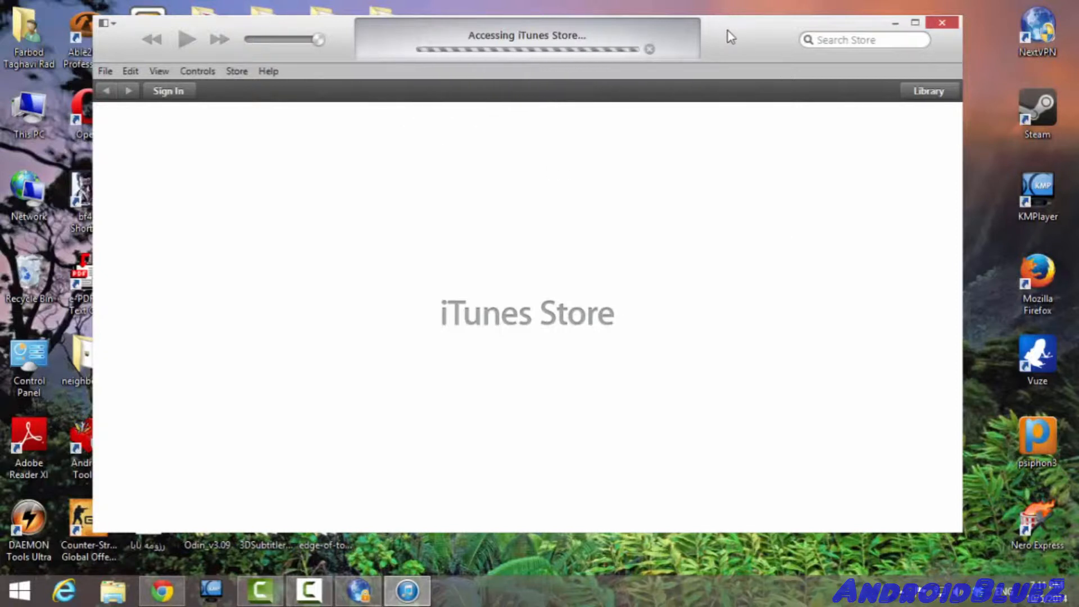
pyautogui.moveTo(730, 38)
pyautogui.mouseDown()
pyautogui.moveTo(770, 164)
pyautogui.moveTo(746, 61)
pyautogui.mouseUp()
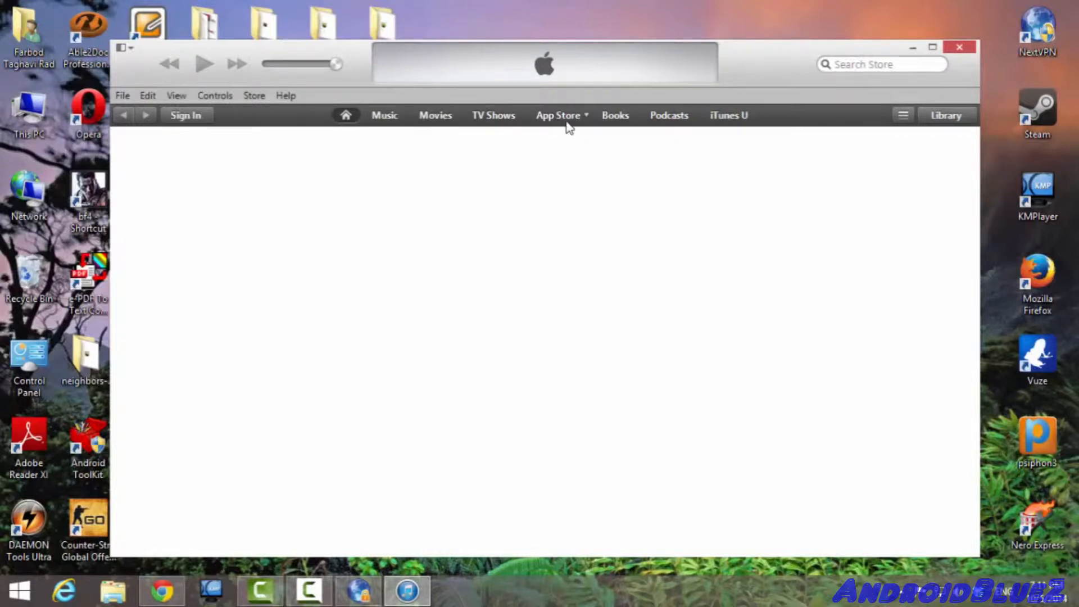
pyautogui.click(586, 116)
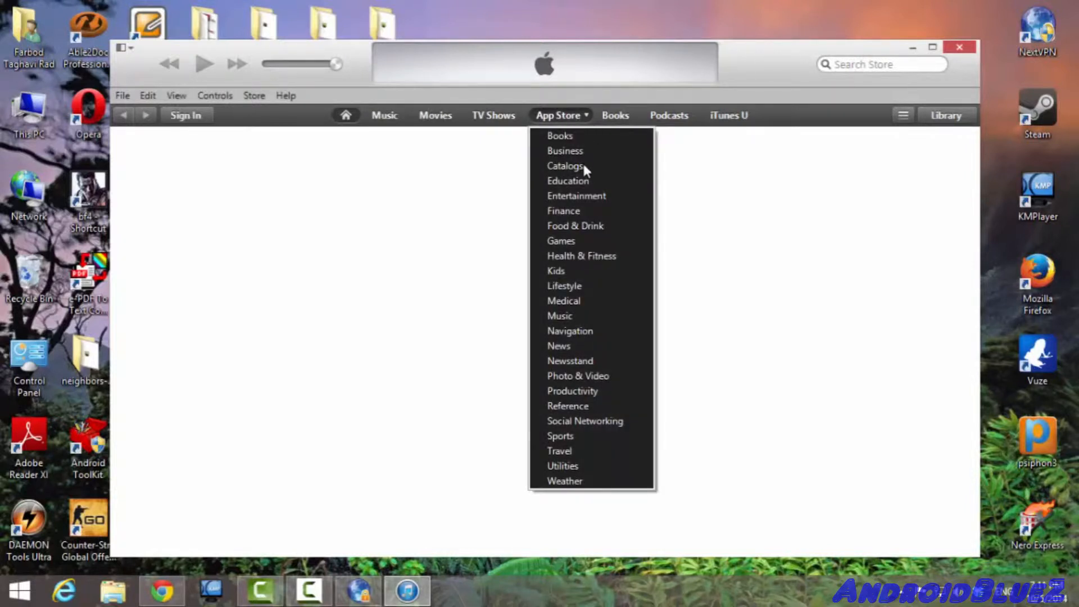
pyautogui.click(568, 420)
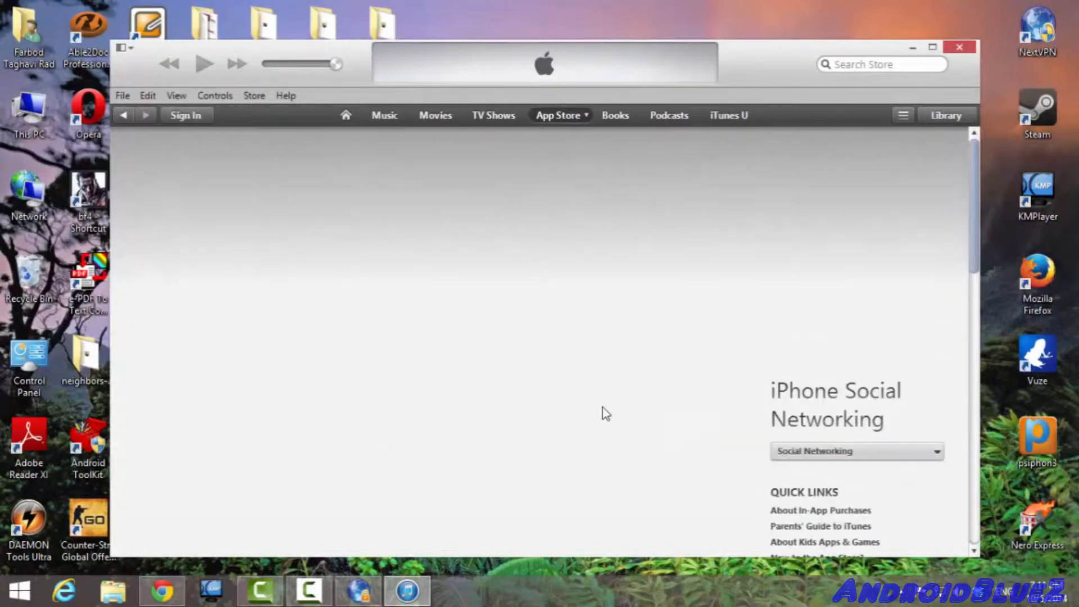
pyautogui.scroll(-3, 699, 366)
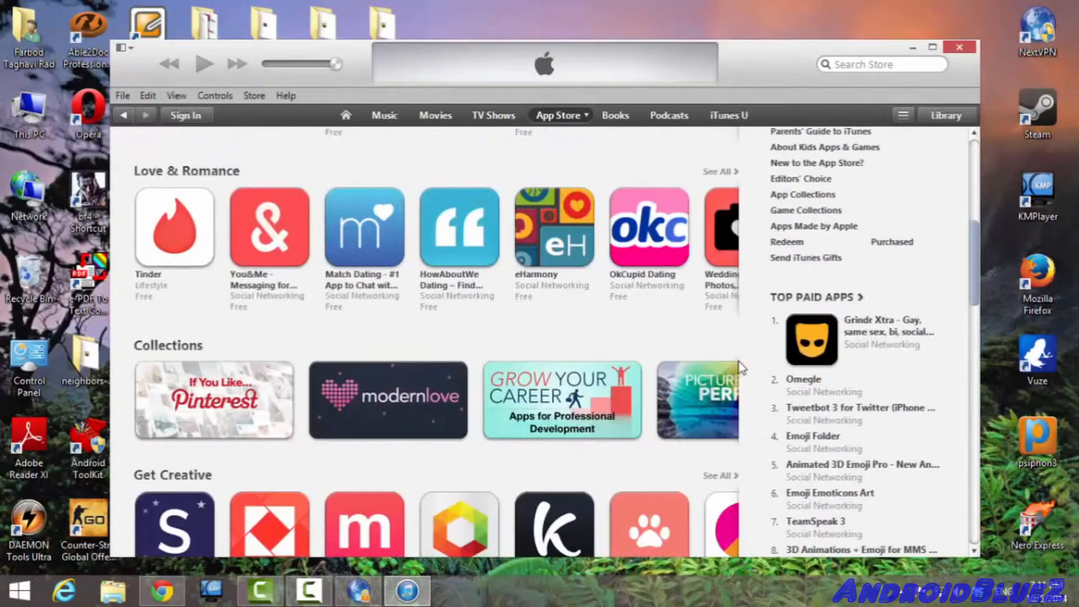
pyautogui.scroll(-2, 750, 304)
pyautogui.scroll(-2, 750, 303)
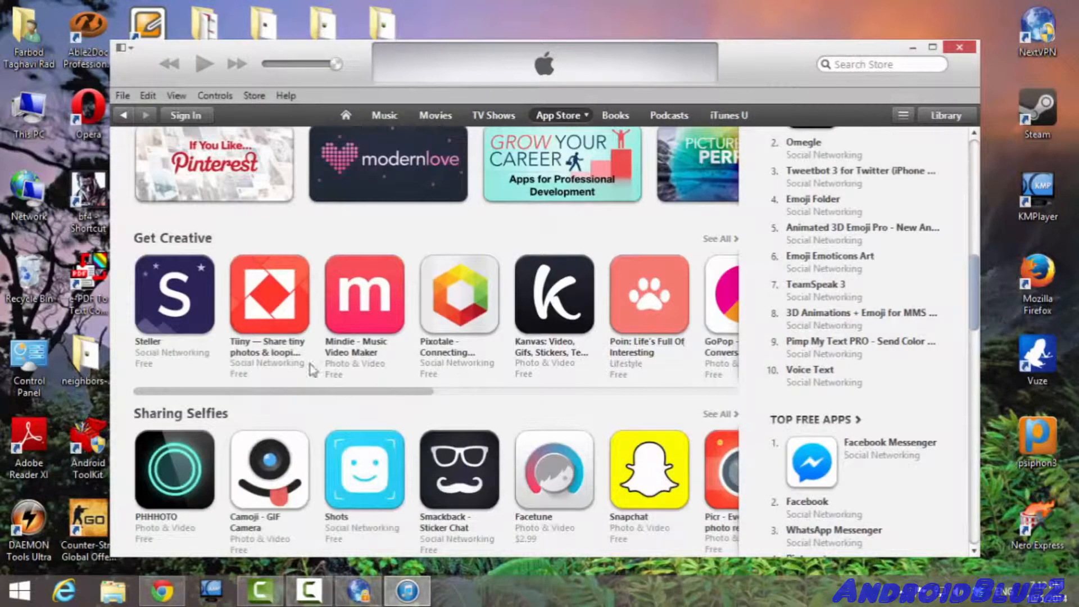
pyautogui.scroll(2, 208, 277)
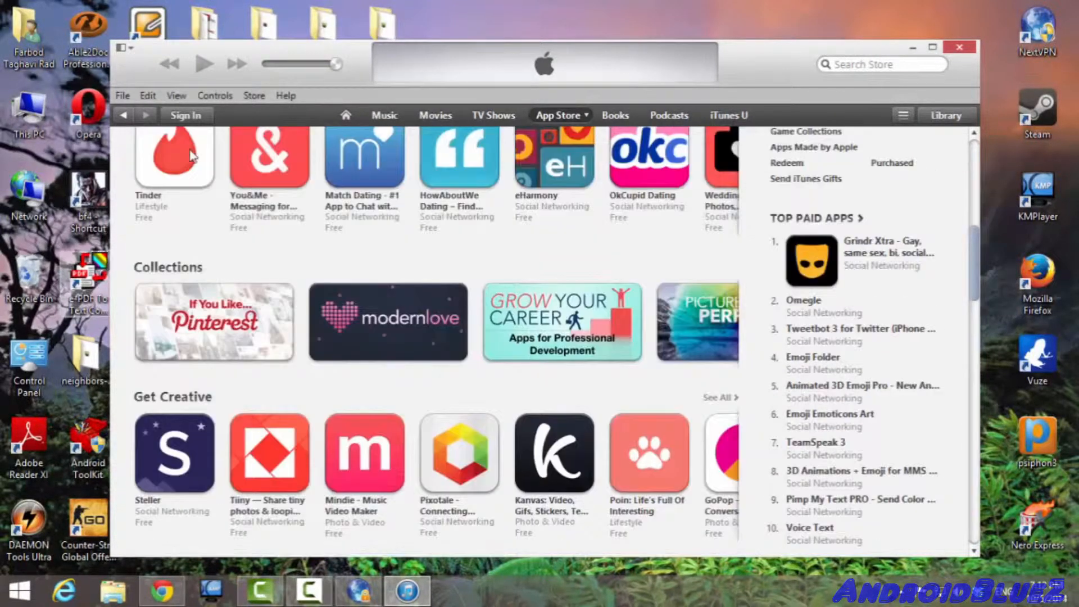
pyautogui.scroll(1, 614, 344)
pyautogui.scroll(3, 579, 325)
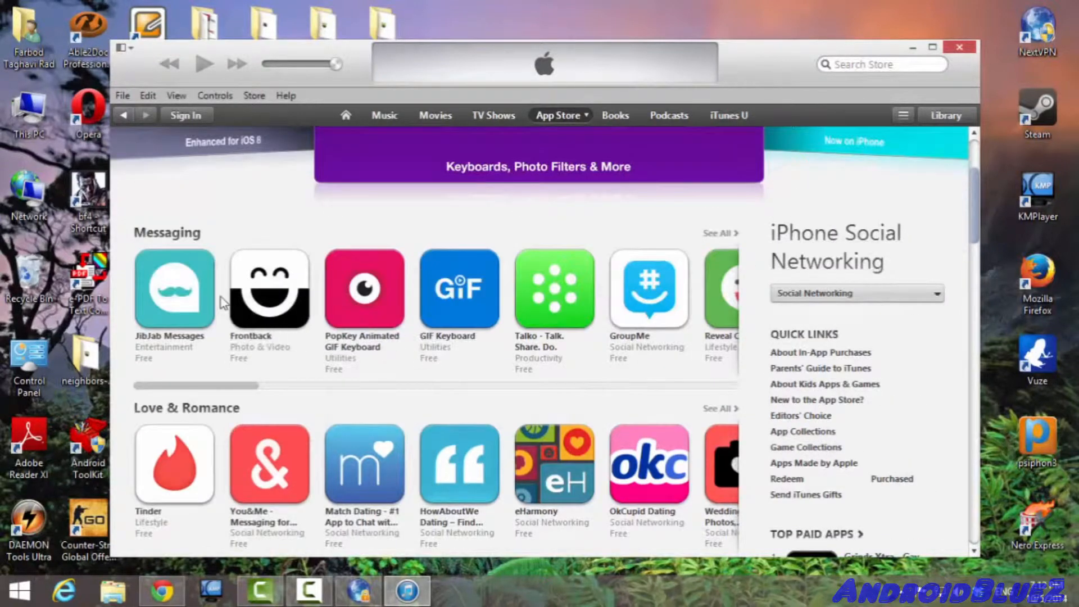
pyautogui.scroll(2, 285, 396)
pyautogui.scroll(-2, 286, 397)
pyautogui.scroll(-2, 286, 396)
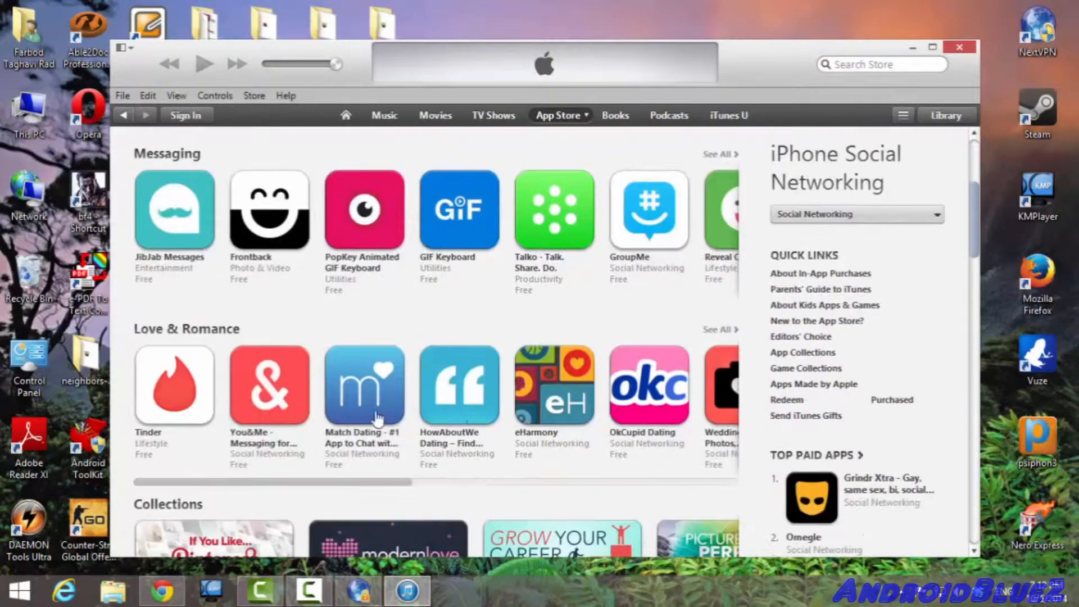
pyautogui.scroll(1, 184, 335)
# Step: Get the free JibJab Messages app and choose Create Apple ID at the sign-in prompt
pyautogui.click(185, 229)
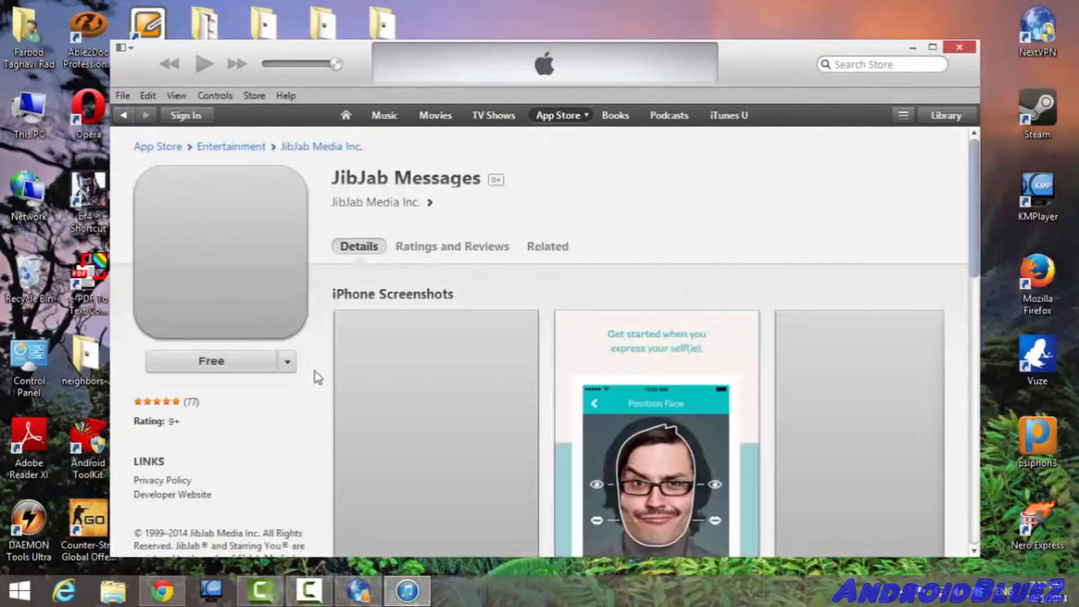
pyautogui.click(224, 362)
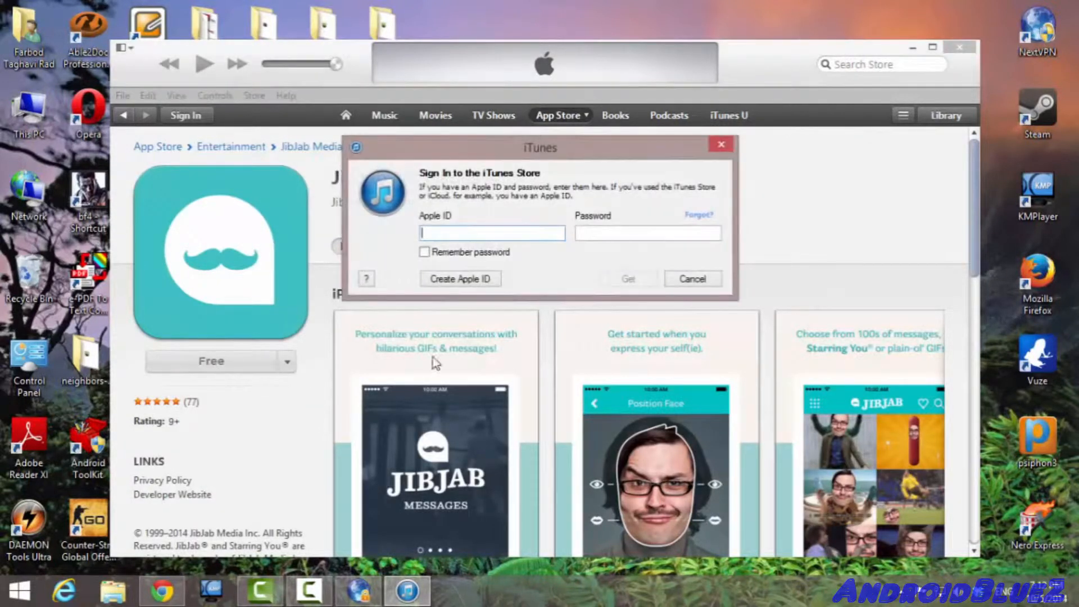
pyautogui.click(460, 280)
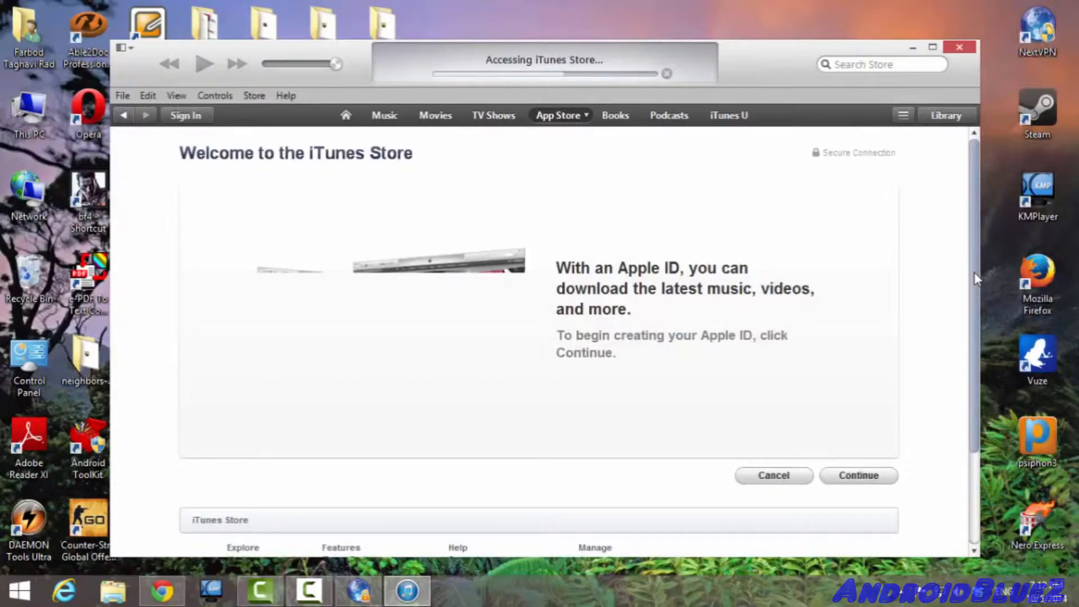
pyautogui.scroll(-2, 885, 427)
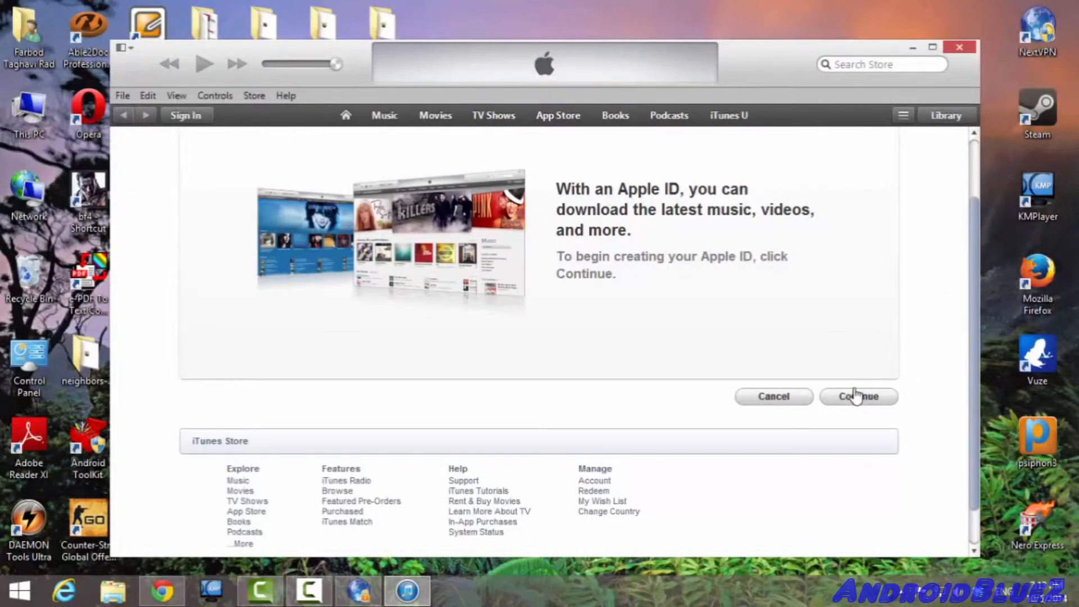
# Step: Continue, tick 'I have read and agree' and accept the iTunes Store terms
pyautogui.click(858, 405)
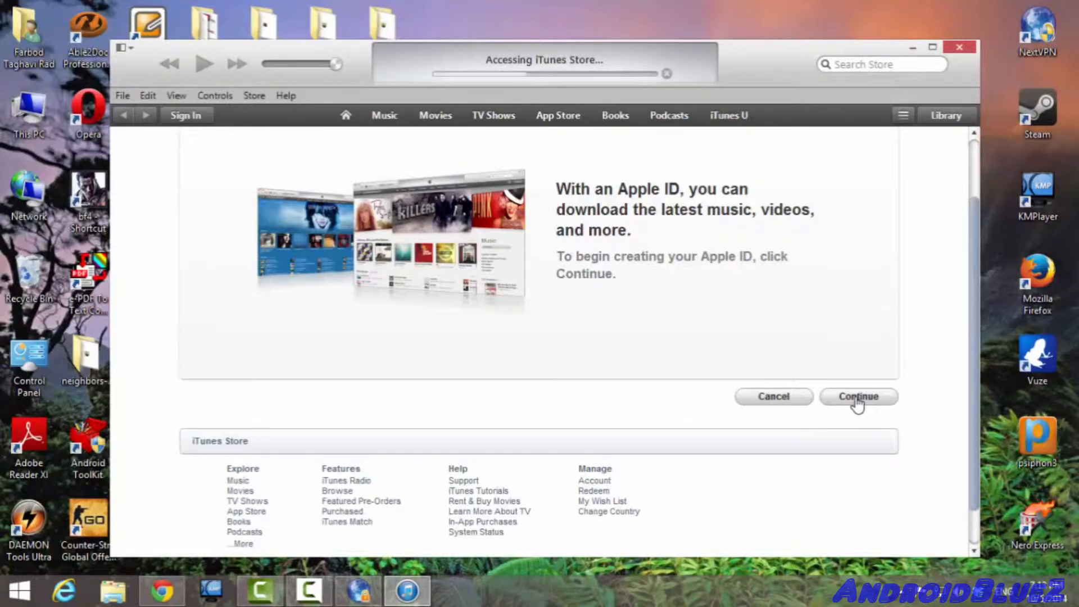
pyautogui.scroll(-15, 893, 405)
pyautogui.scroll(-3, 893, 406)
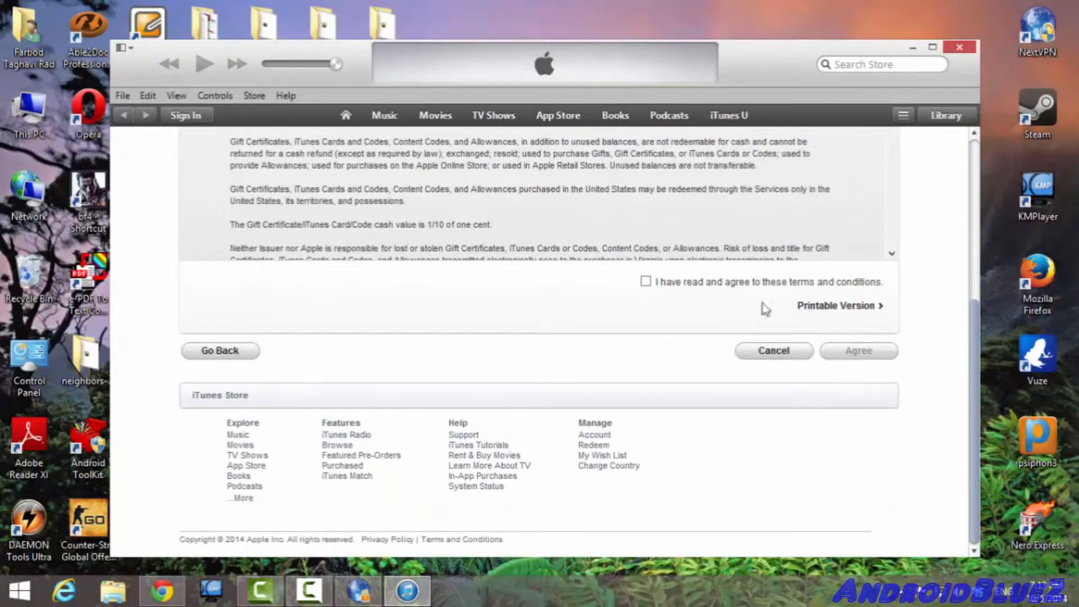
pyautogui.click(661, 285)
pyautogui.click(858, 352)
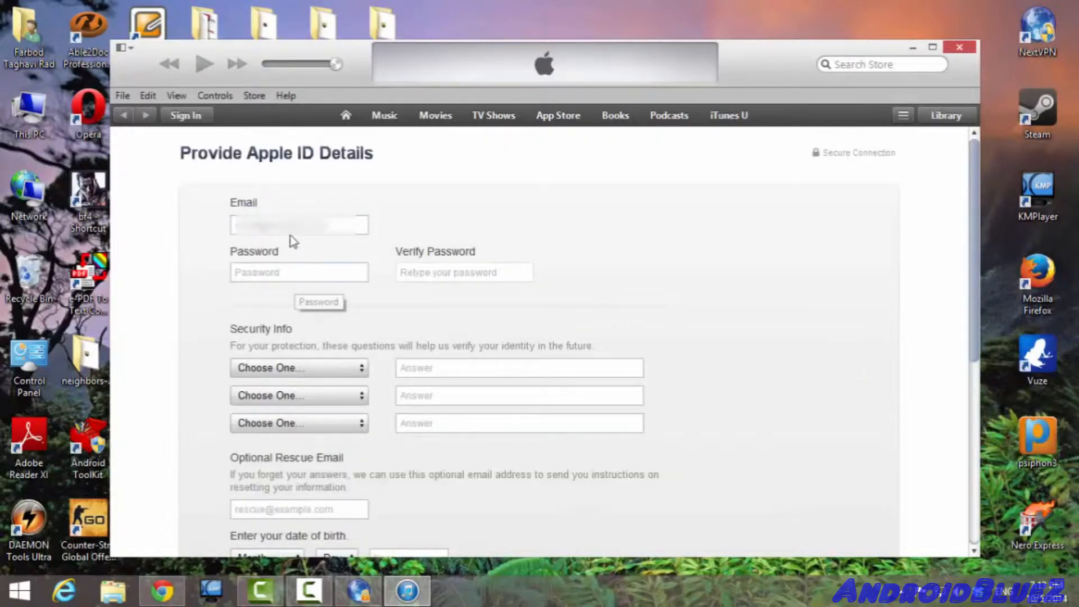
# Step: Enter the new Apple ID email, password and password confirmation
pyautogui.click(290, 232)
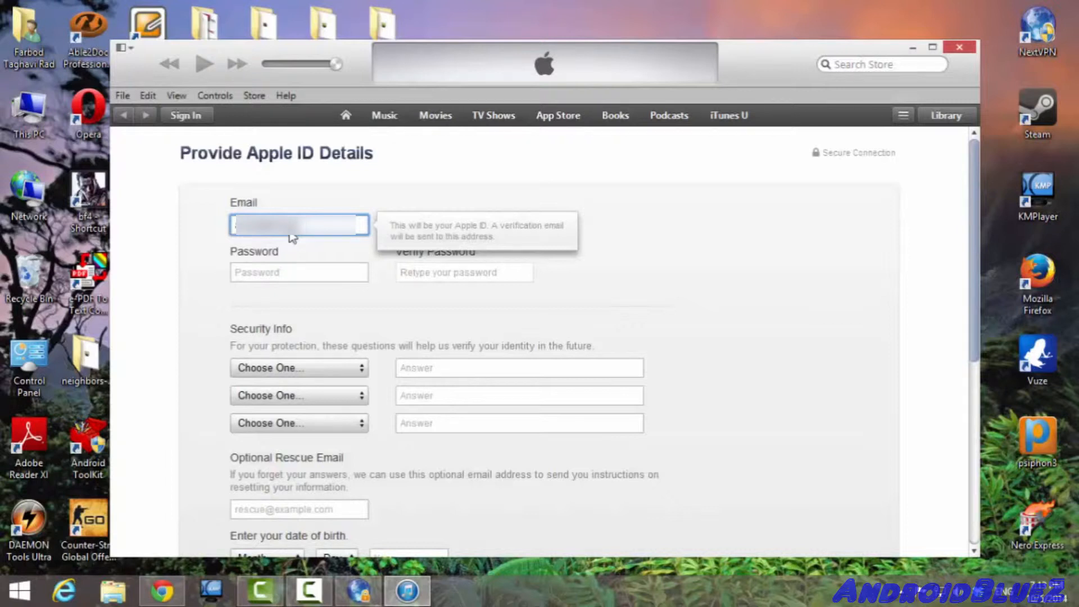
pyautogui.press('Tab')
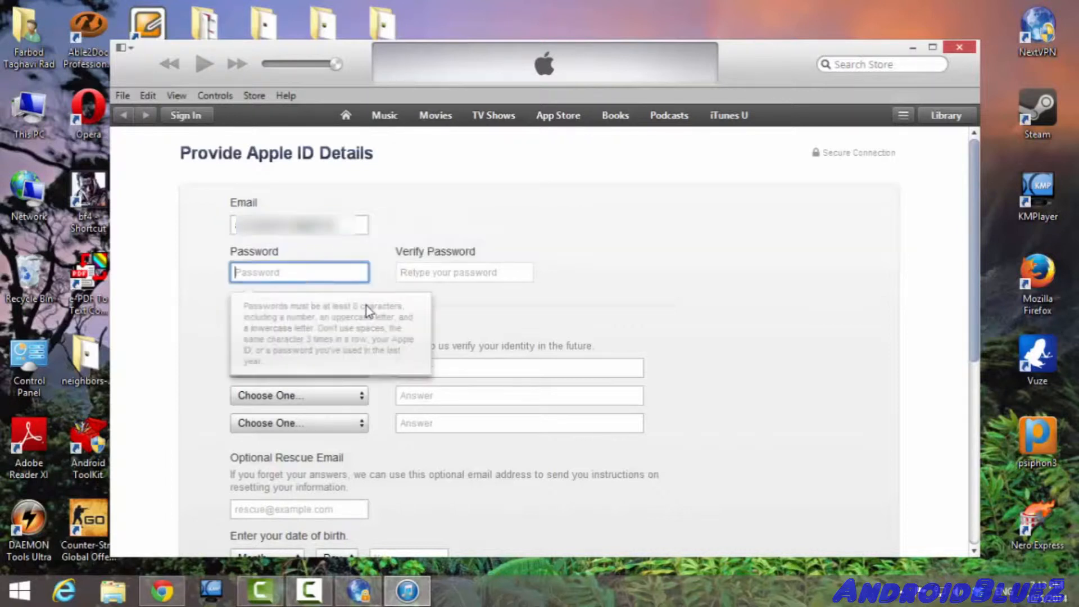
pyautogui.write('***')
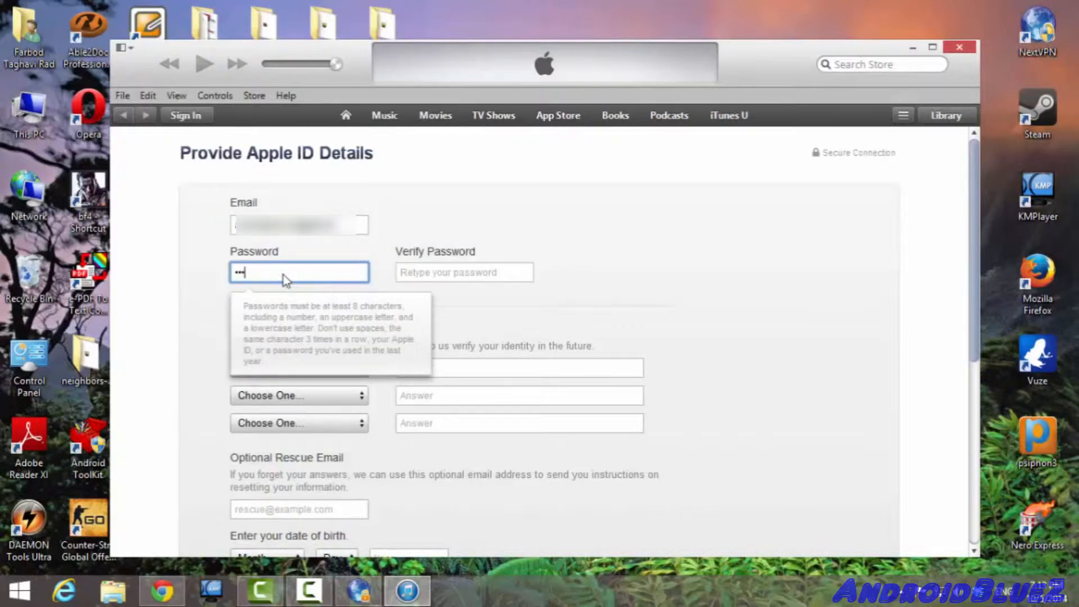
pyautogui.click(410, 273)
pyautogui.hotkey('shift', 'Tab')
pyautogui.write('*')
pyautogui.click(441, 272)
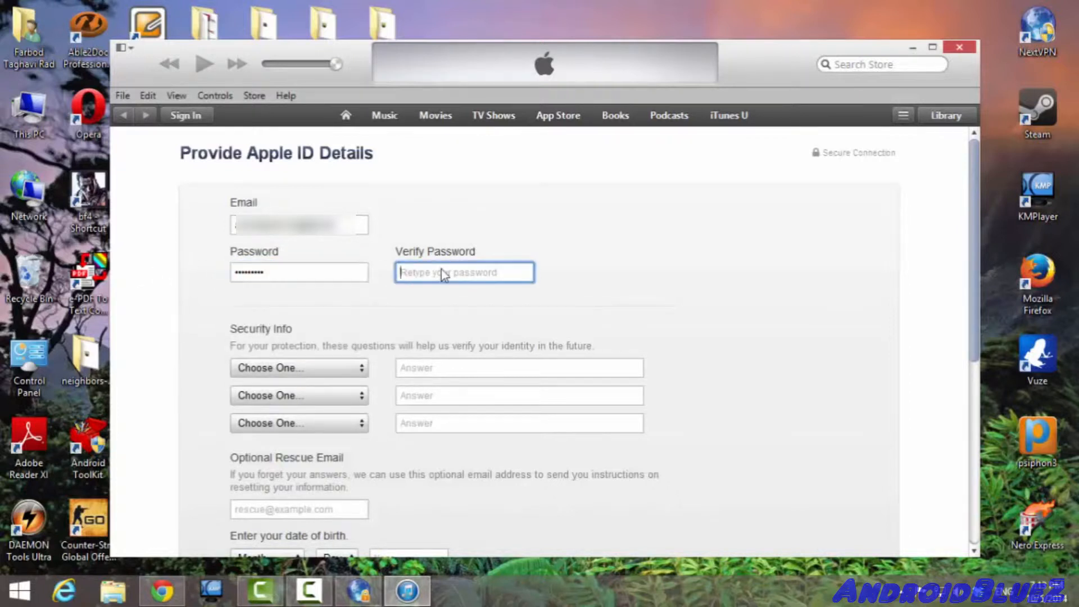
pyautogui.write('******')
pyautogui.scroll(-2, 365, 379)
# Step: Choose and answer the three security questions and enter the rescue email
pyautogui.click(300, 288)
pyautogui.click(337, 301)
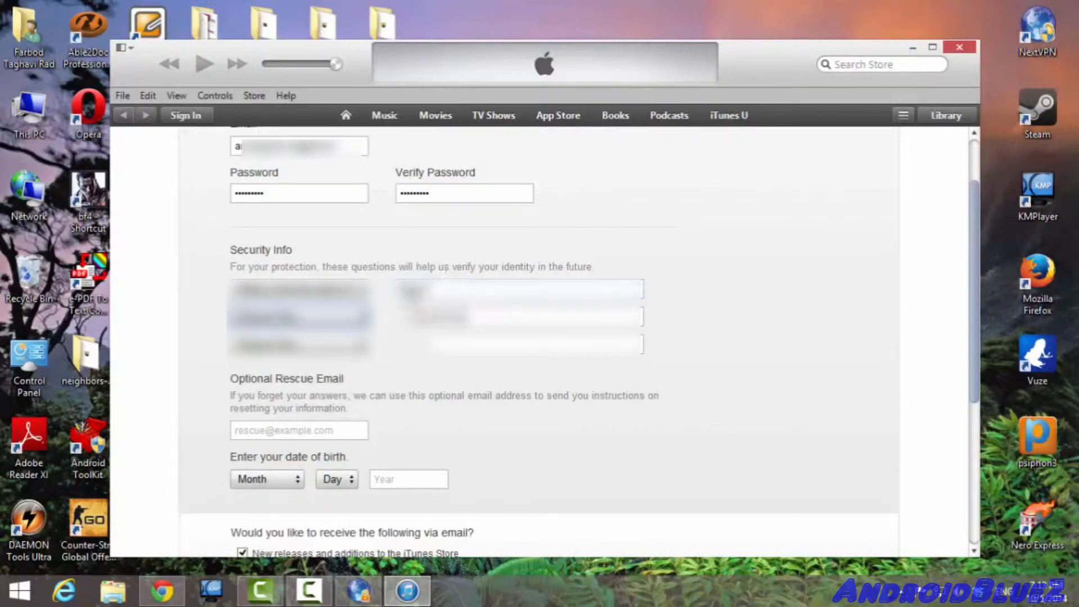
pyautogui.click(329, 319)
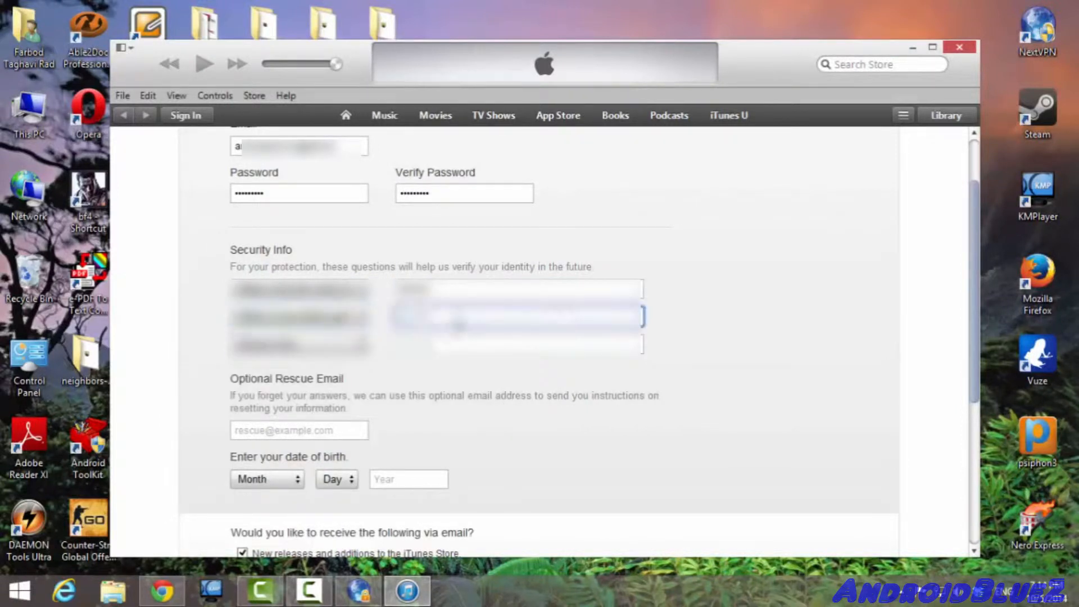
pyautogui.write('***')
pyautogui.click(303, 346)
pyautogui.click(310, 376)
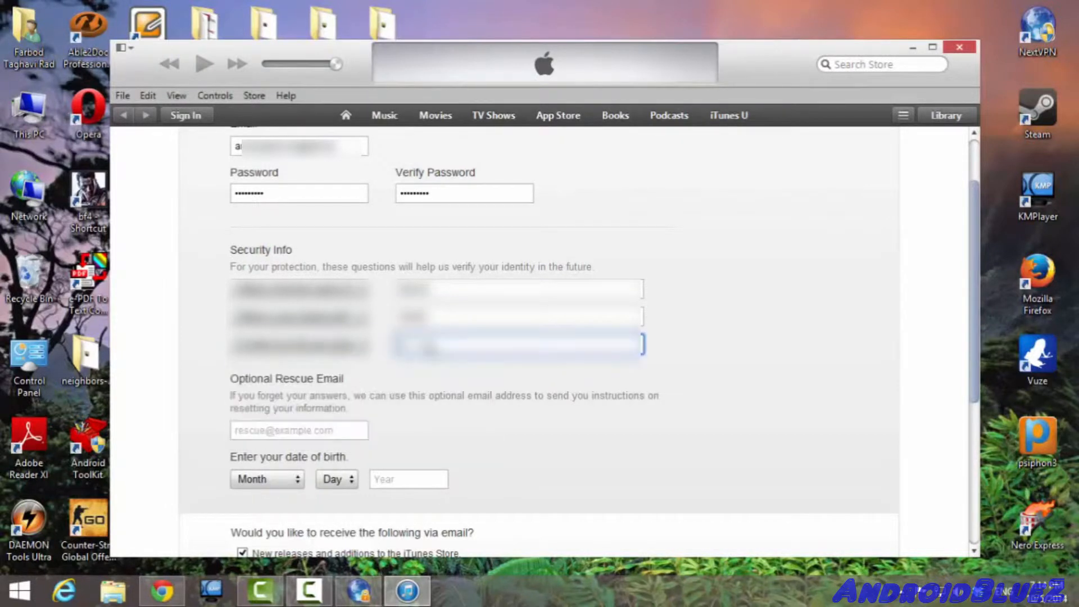
pyautogui.click(295, 432)
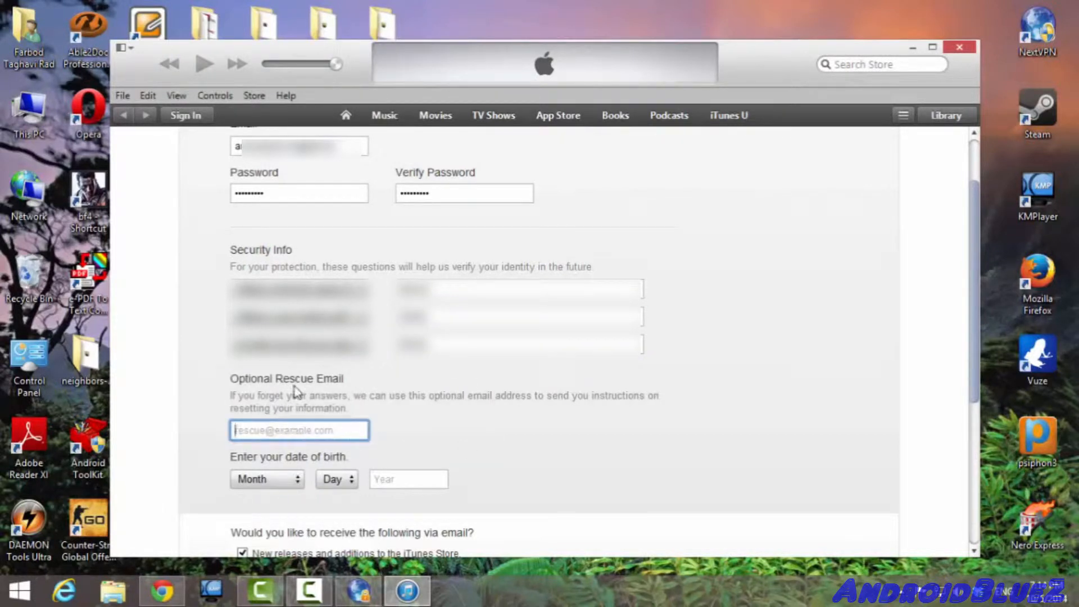
pyautogui.scroll(-2, 379, 405)
# Step: Set the birth date to October 24 with a year and continue to the payment page
pyautogui.click(287, 398)
pyautogui.click(269, 351)
pyautogui.click(338, 399)
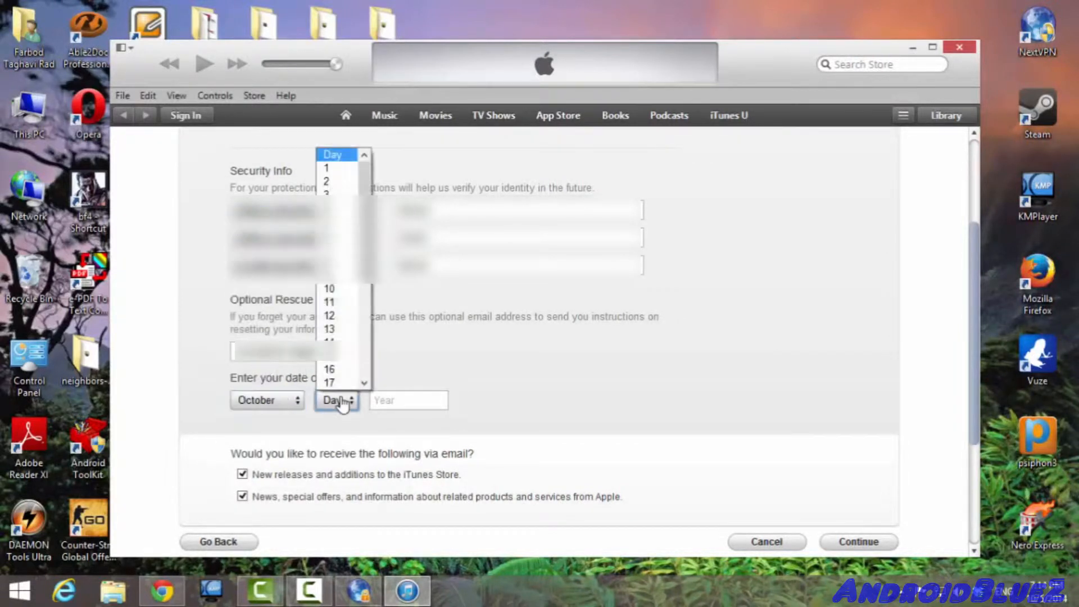
pyautogui.click(341, 381)
pyautogui.click(405, 405)
pyautogui.scroll(-3, 590, 396)
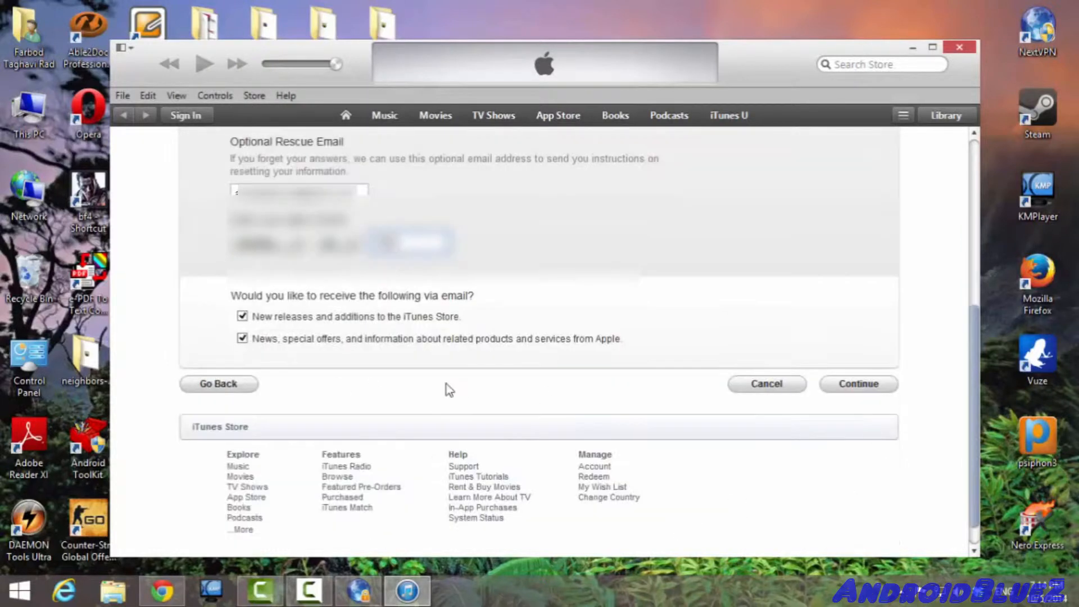
pyautogui.click(852, 386)
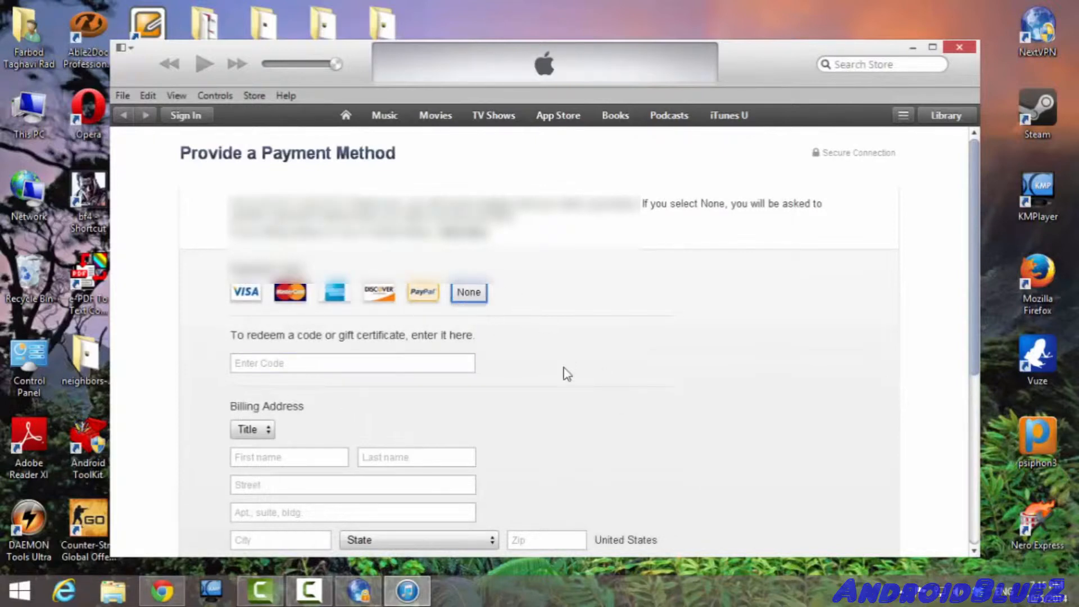
pyautogui.scroll(-3, 510, 370)
pyautogui.scroll(3, 507, 369)
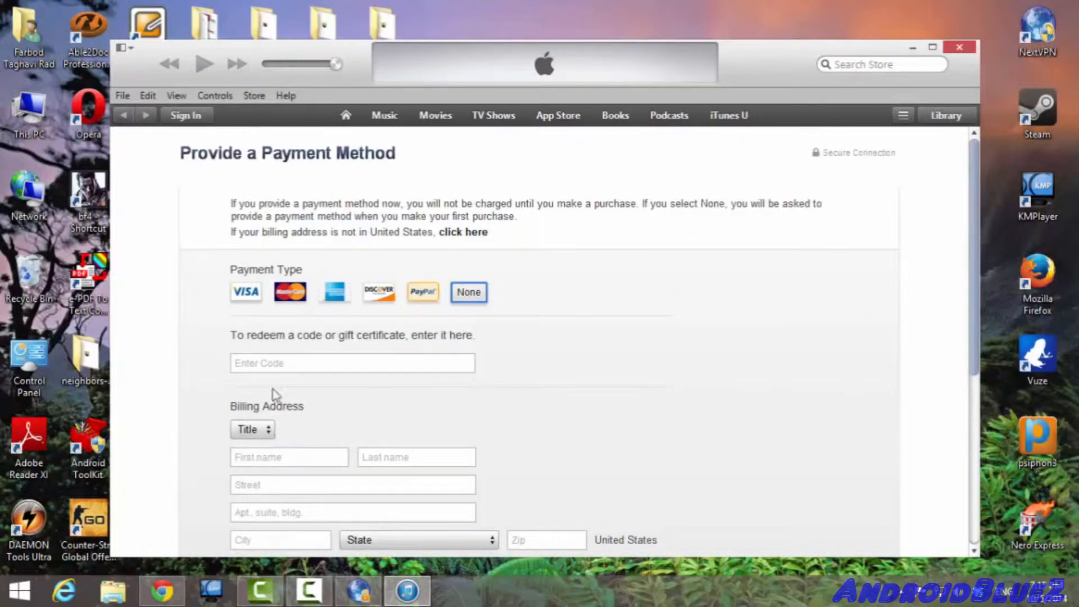
pyautogui.scroll(-1, 145, 405)
pyautogui.scroll(-1, 304, 385)
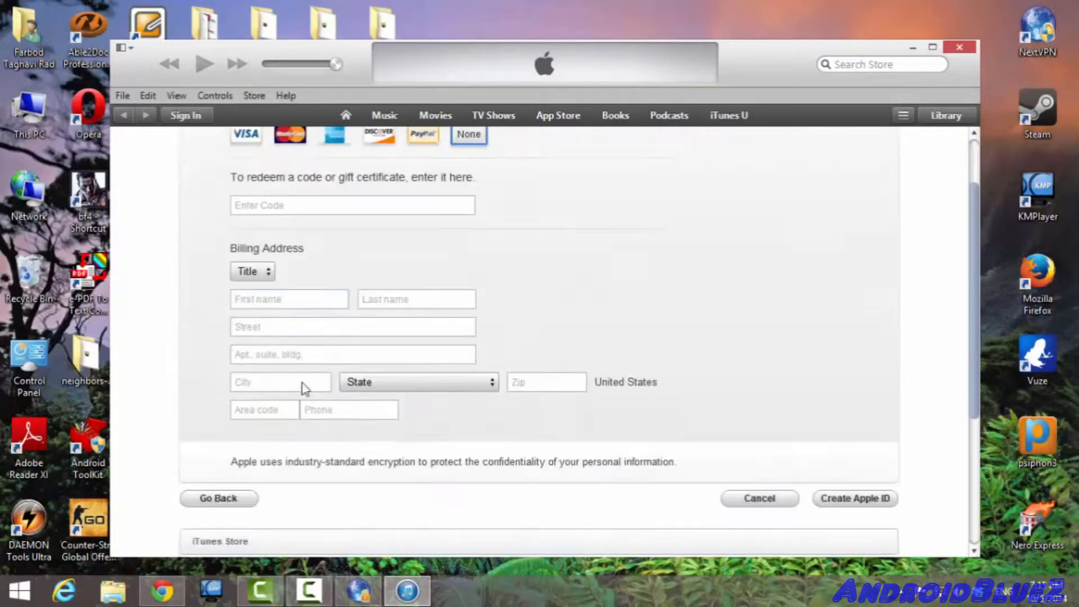
pyautogui.scroll(1, 446, 365)
# Step: Set the billing title to Mr. and enter the first and last name
pyautogui.click(252, 354)
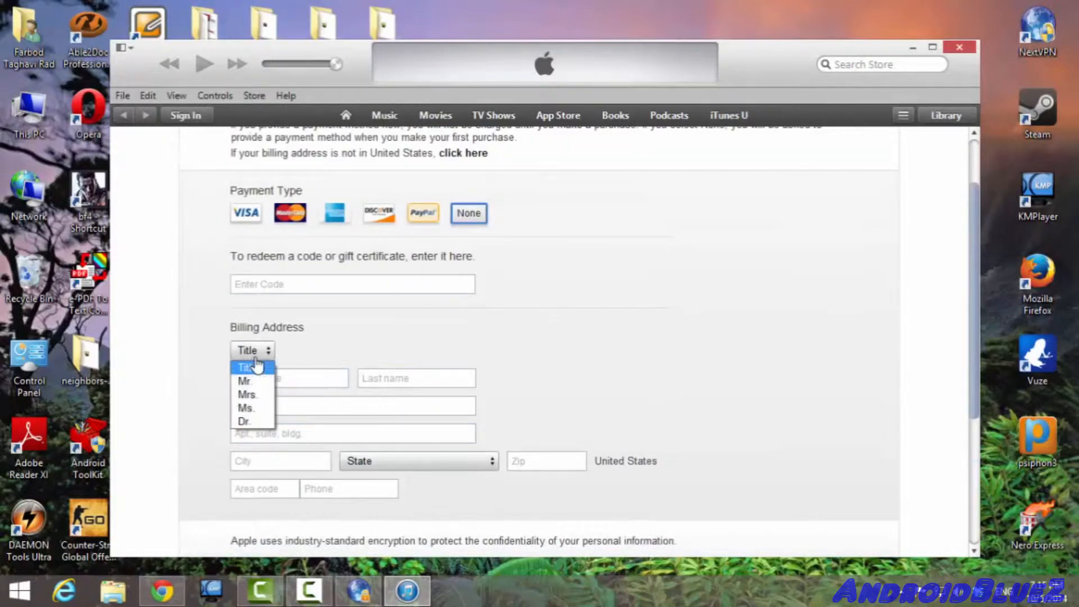
pyautogui.click(263, 379)
pyautogui.click(272, 382)
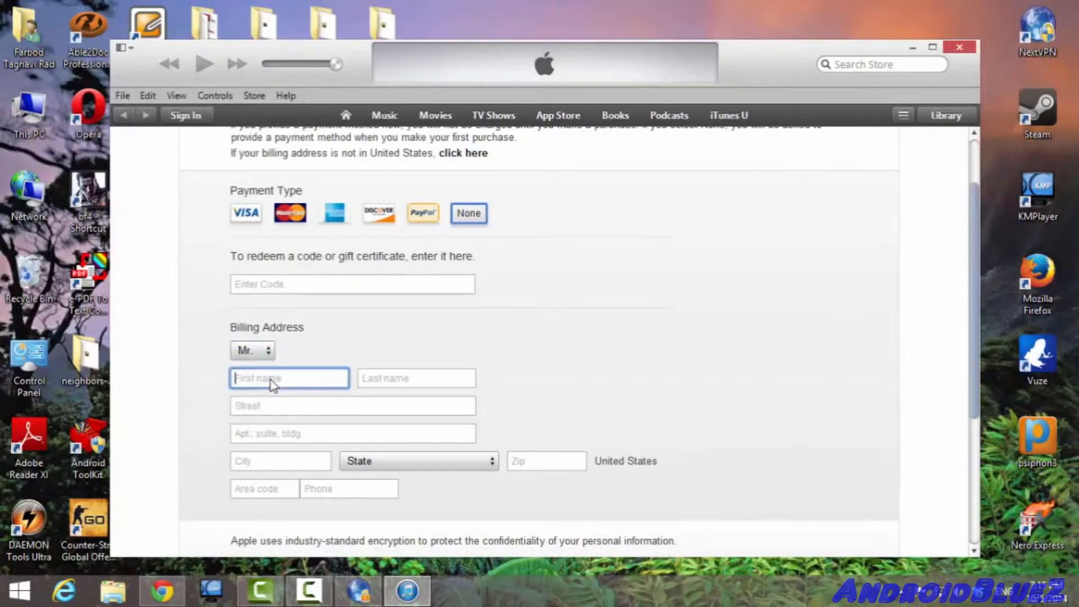
pyautogui.write('iali')
pyautogui.press('Tab')
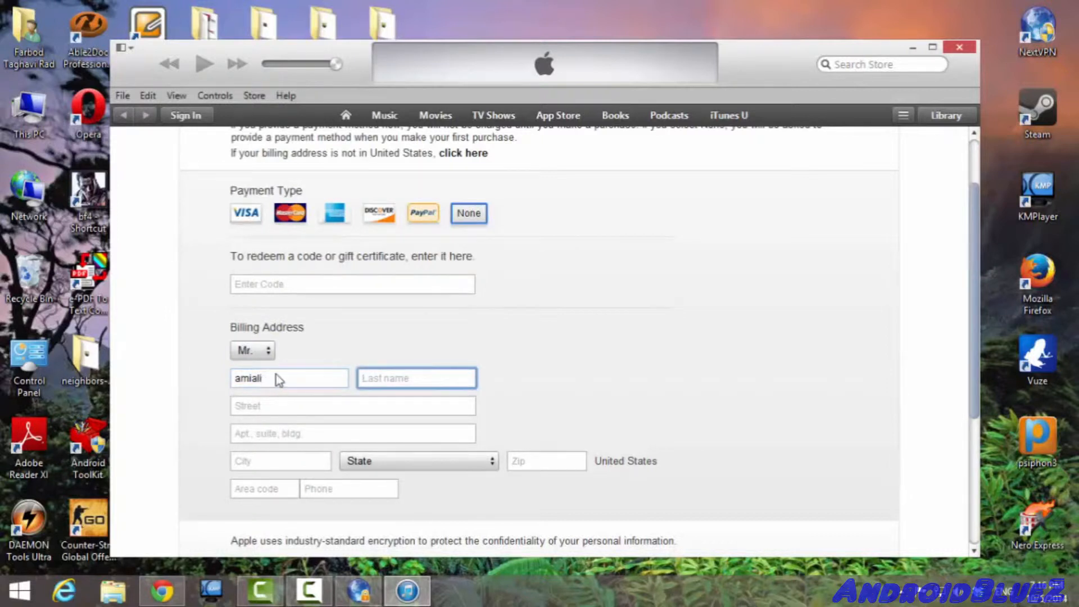
pyautogui.click(254, 384)
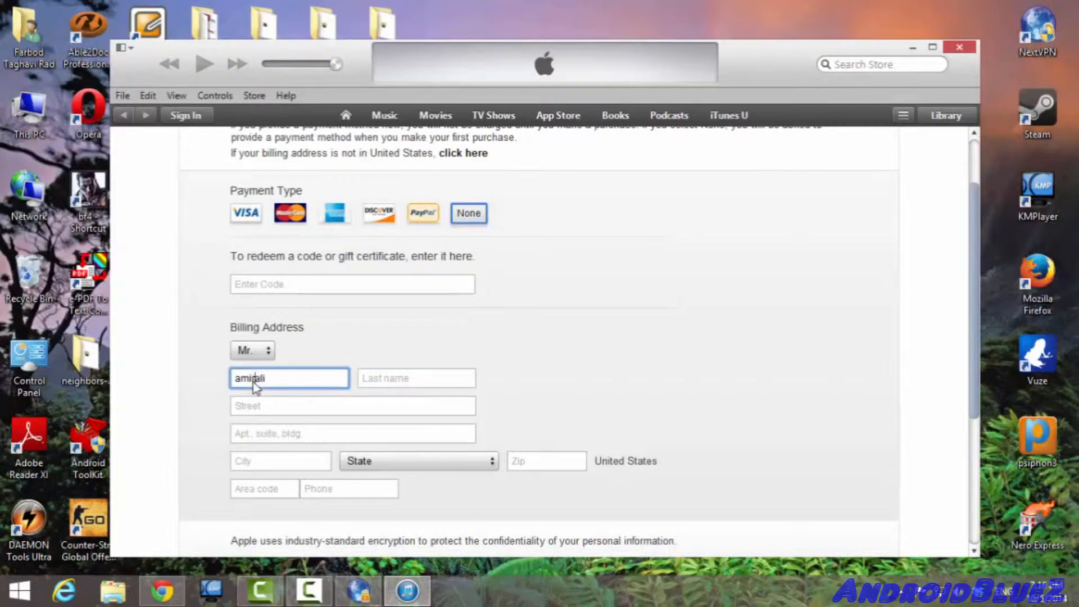
pyautogui.click(396, 380)
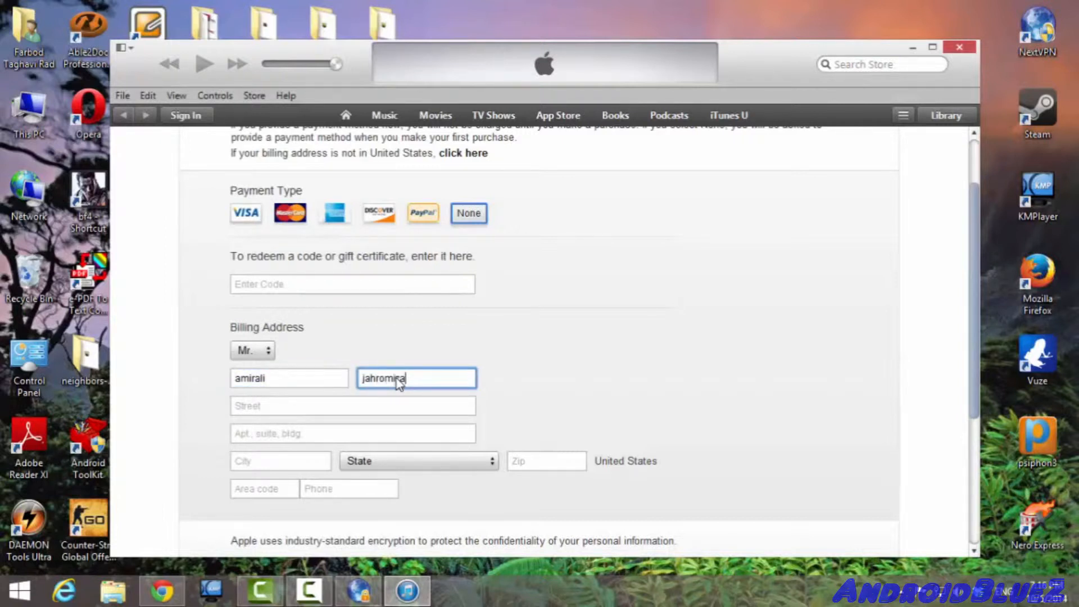
# Step: Move through the street, city and phone fields leaving them blank, then pick Firefox to launch
pyautogui.click(258, 413)
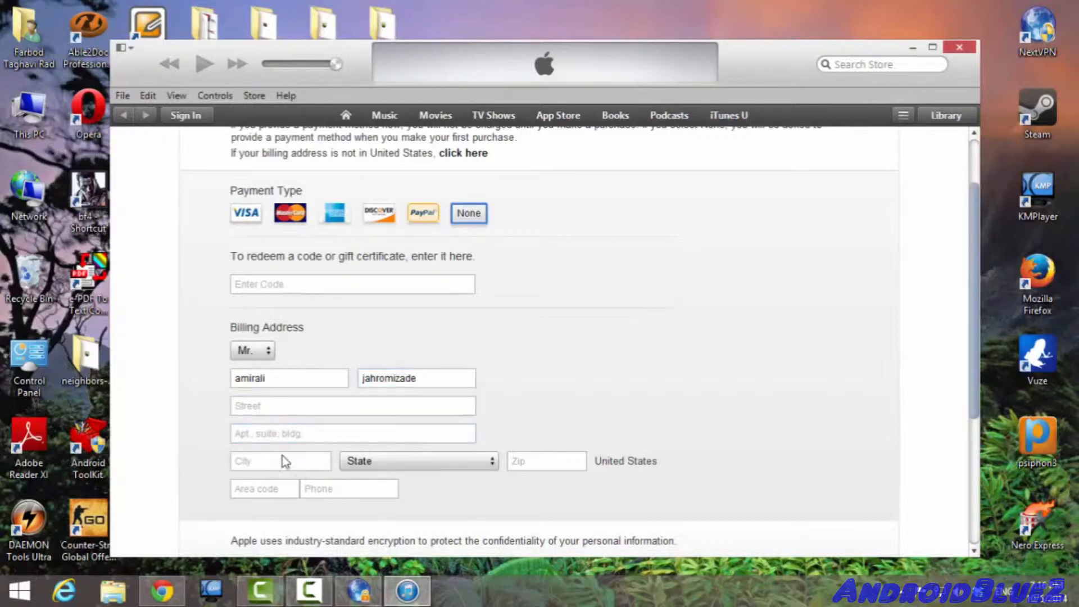
pyautogui.click(284, 438)
pyautogui.click(295, 463)
pyautogui.click(283, 487)
pyautogui.press('Tab')
pyautogui.click(287, 492)
pyautogui.click(271, 435)
pyautogui.scroll(-2, 236, 493)
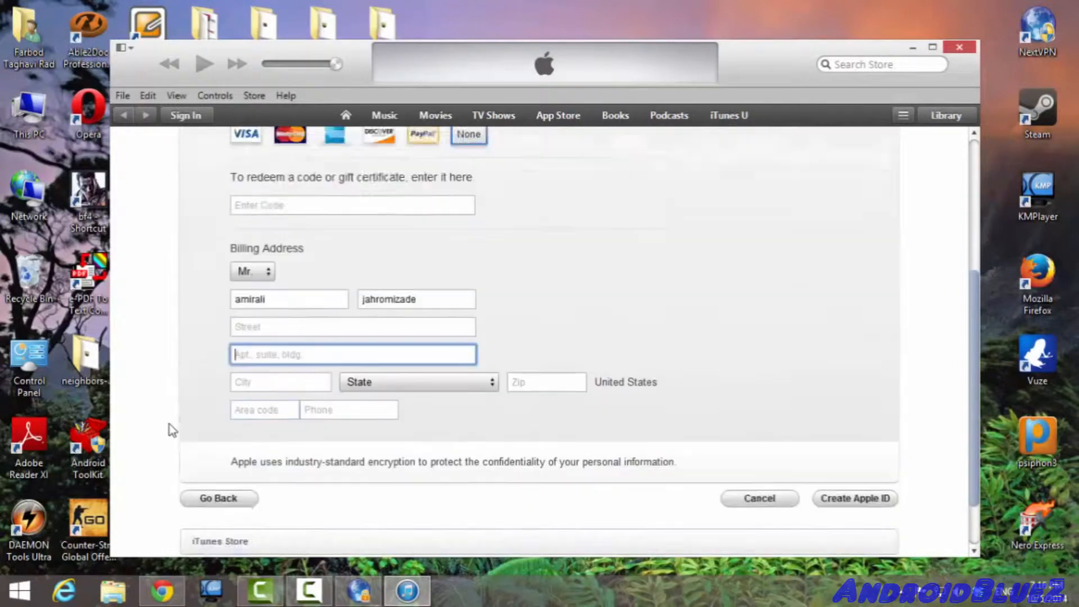
pyautogui.scroll(2, 194, 421)
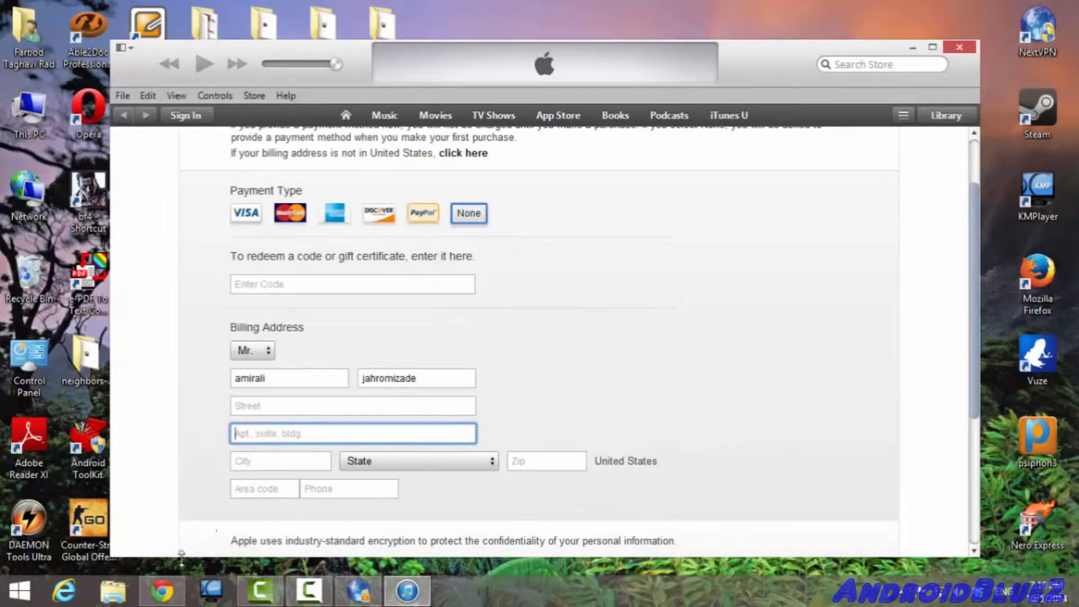
pyautogui.click(1042, 288)
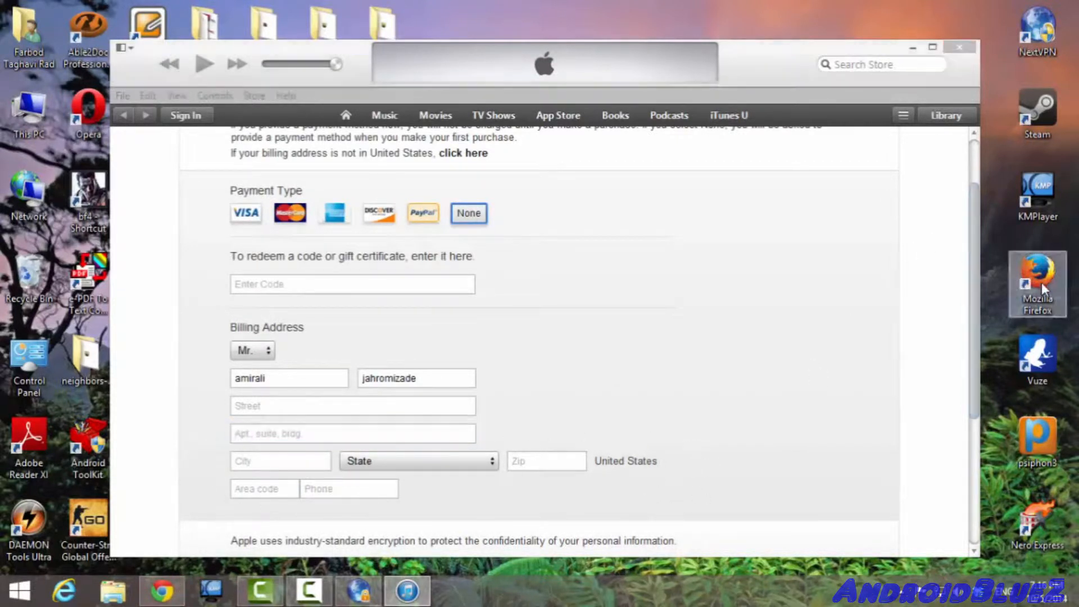
# Step: Launch Firefox and view the current IP's location details on iplocationfinder.com
pyautogui.doubleClick(1041, 283)
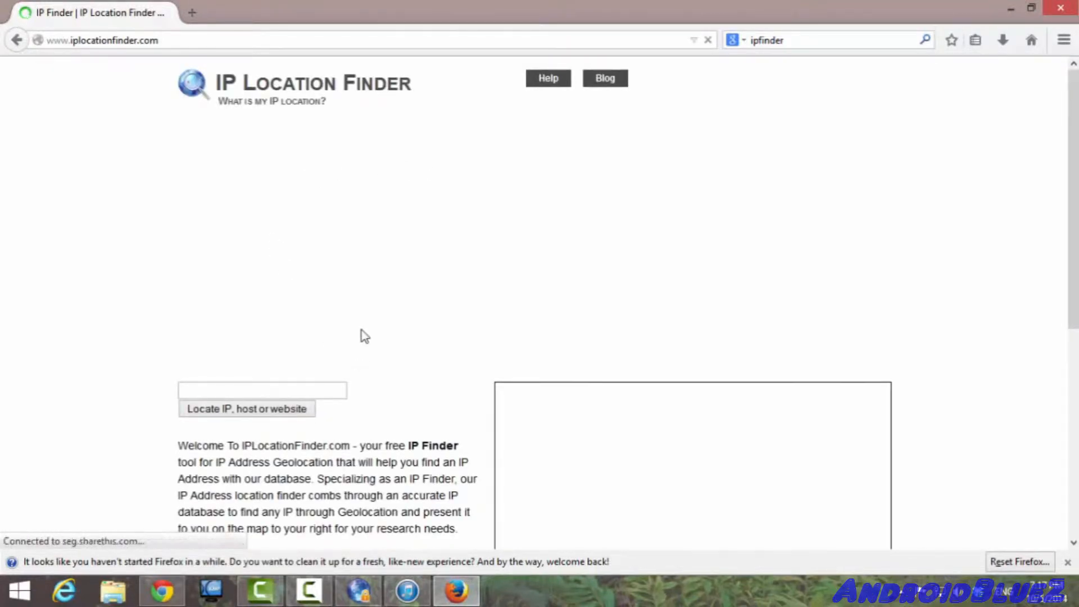
pyautogui.scroll(-5, 365, 336)
pyautogui.scroll(-3, 364, 337)
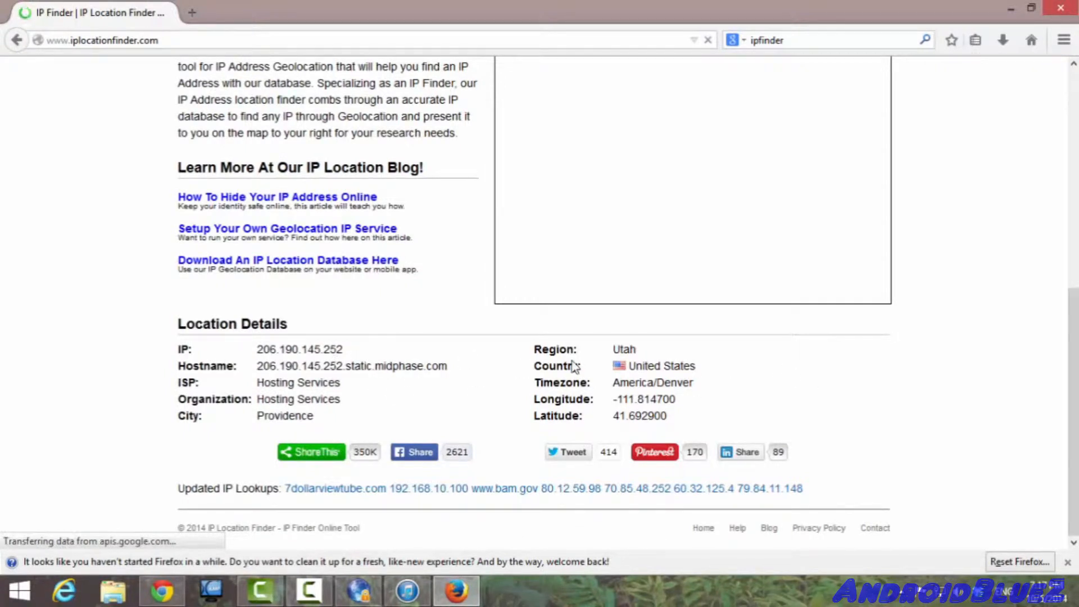
pyautogui.scroll(2, 569, 383)
pyautogui.scroll(-2, 624, 371)
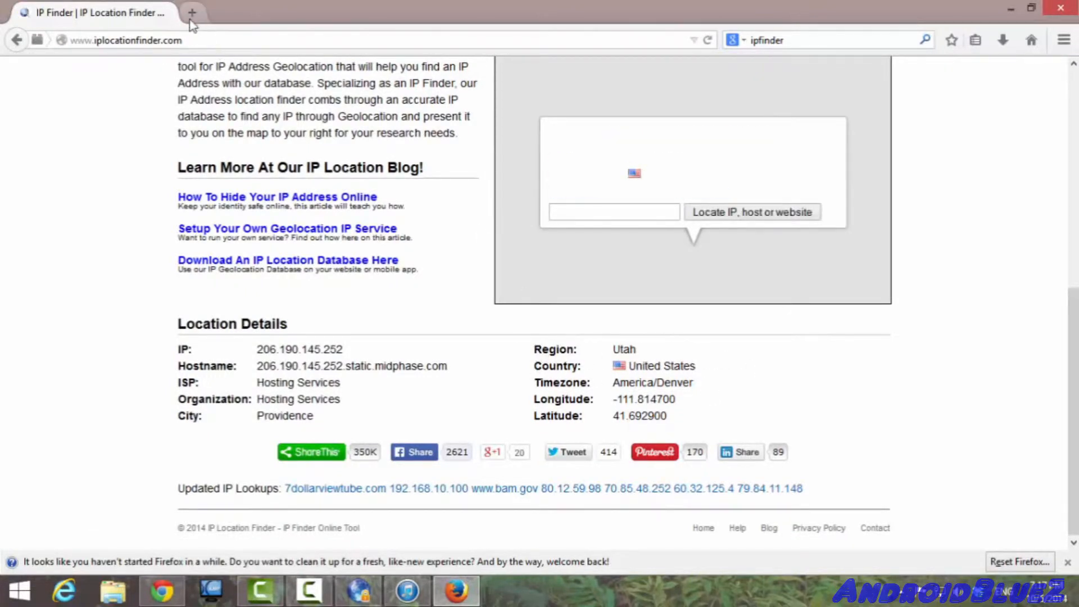
# Step: Load yellowbook.com in a new tab and search for 'pizza hut' in 'utah'
pyautogui.click(193, 13)
pyautogui.write('yellow')
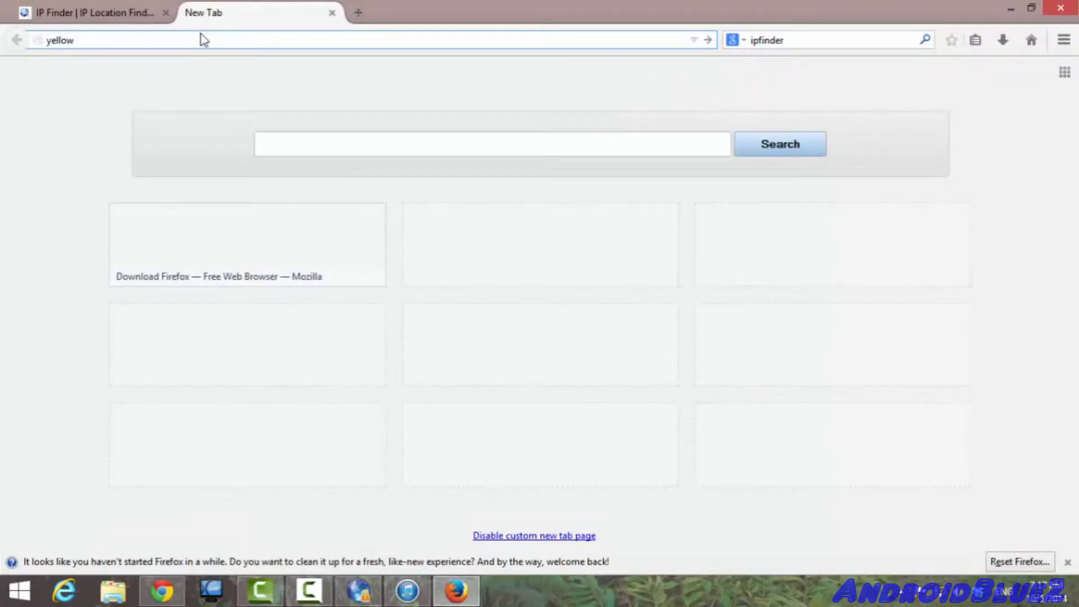
pyautogui.write('book.')
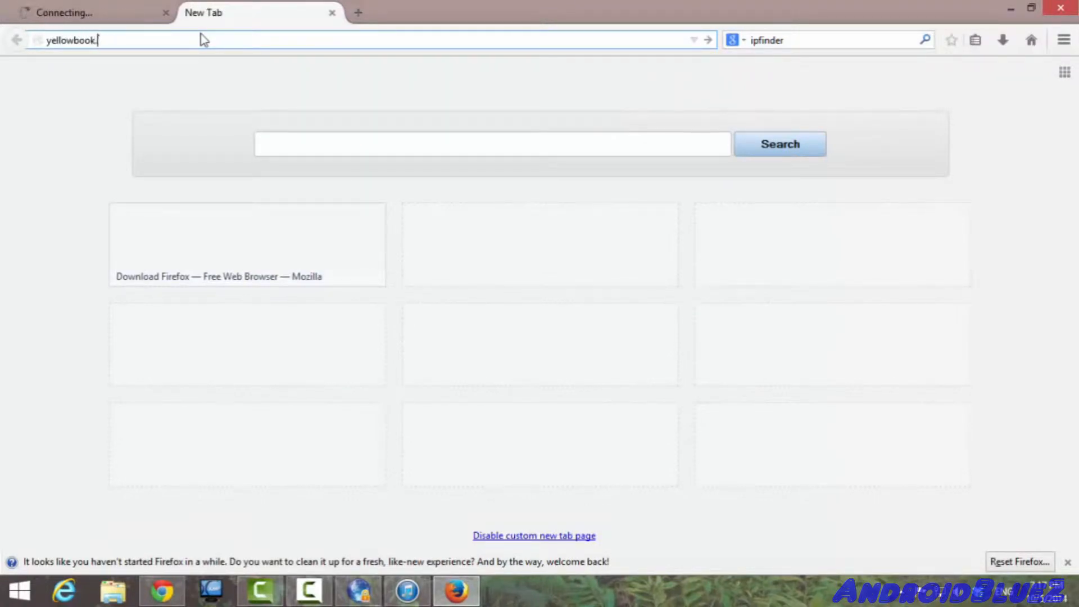
pyautogui.write('com')
pyautogui.press('Return')
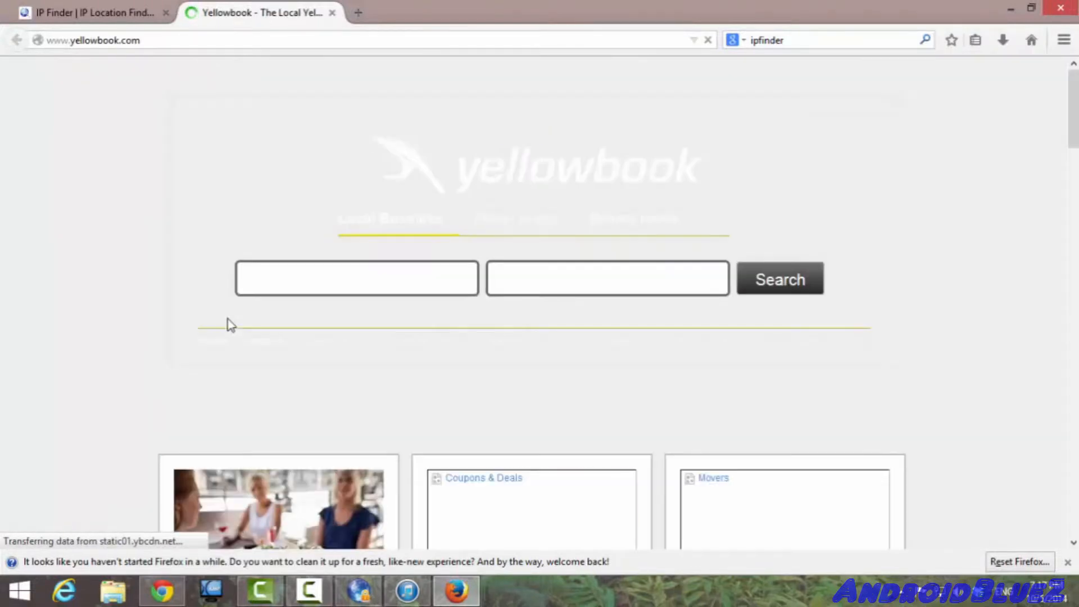
pyautogui.scroll(-3, 498, 357)
pyautogui.scroll(3, 498, 357)
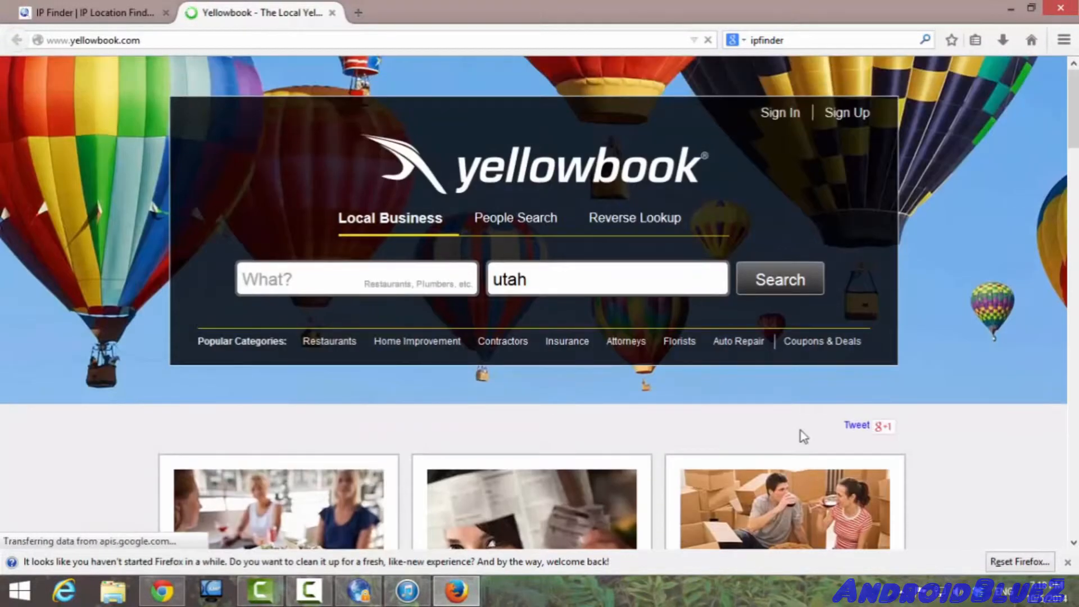
pyautogui.scroll(-3, 803, 435)
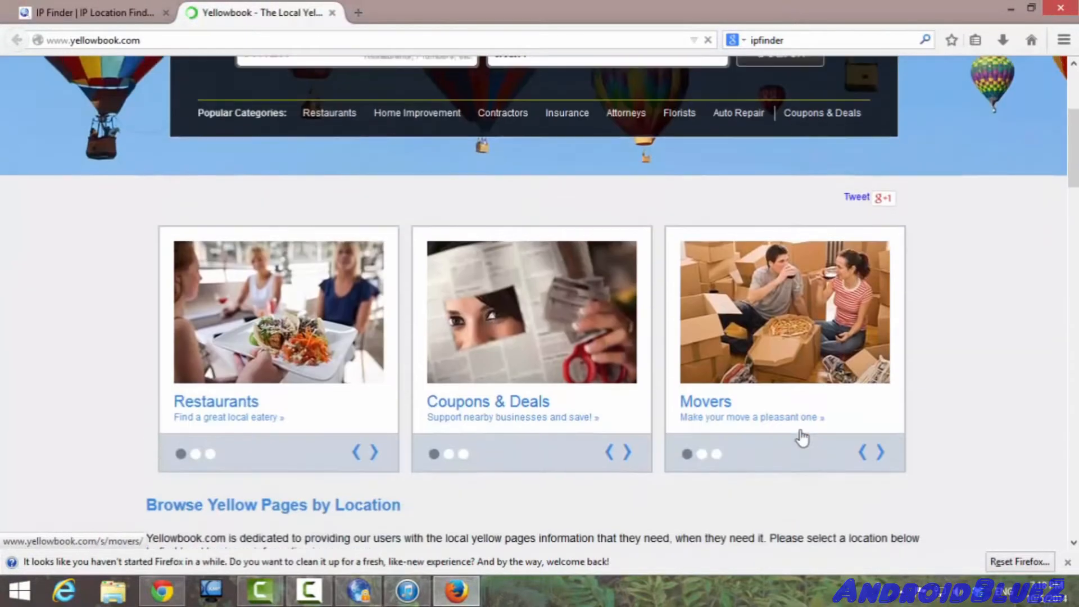
pyautogui.scroll(-3, 803, 436)
pyautogui.scroll(-5, 803, 435)
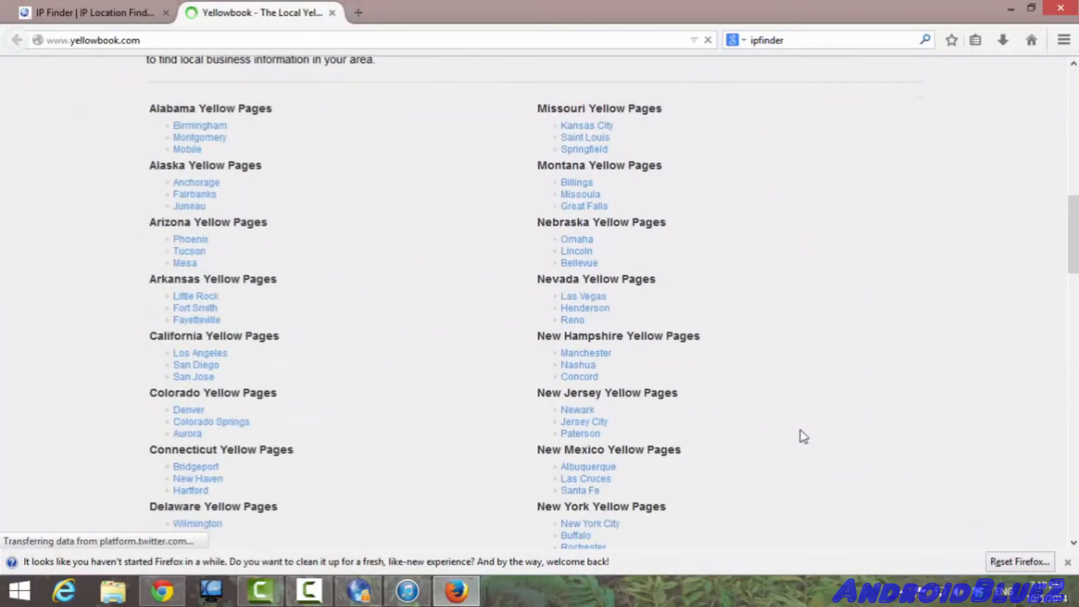
pyautogui.scroll(-4, 802, 436)
pyautogui.scroll(4, 803, 436)
pyautogui.scroll(8, 803, 435)
pyautogui.scroll(2, 800, 434)
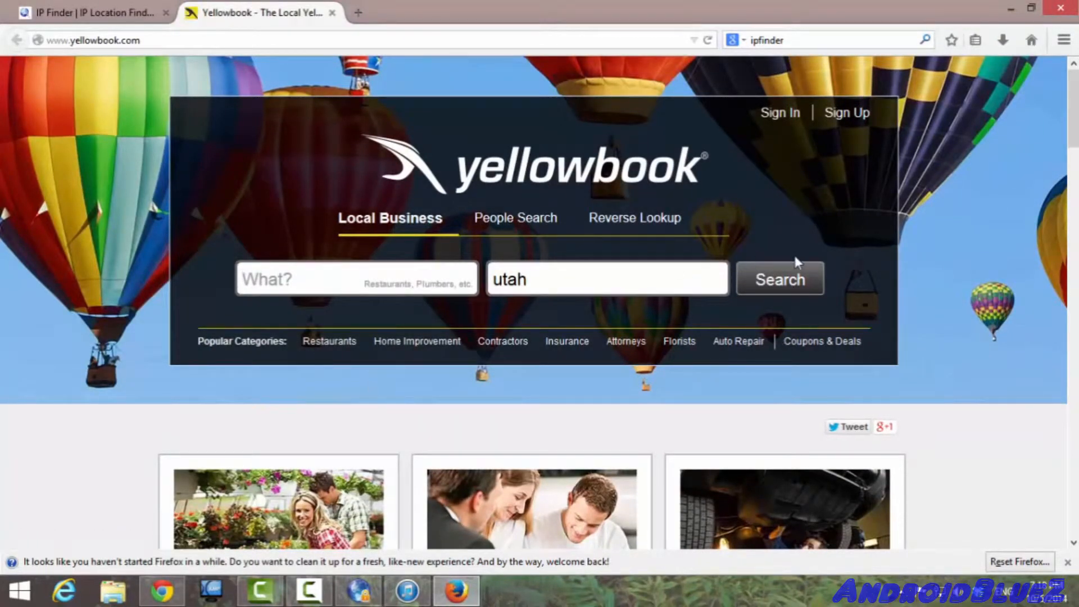
pyautogui.scroll(-6, 436, 424)
pyautogui.scroll(-1, 437, 424)
pyautogui.scroll(7, 435, 423)
pyautogui.click(326, 287)
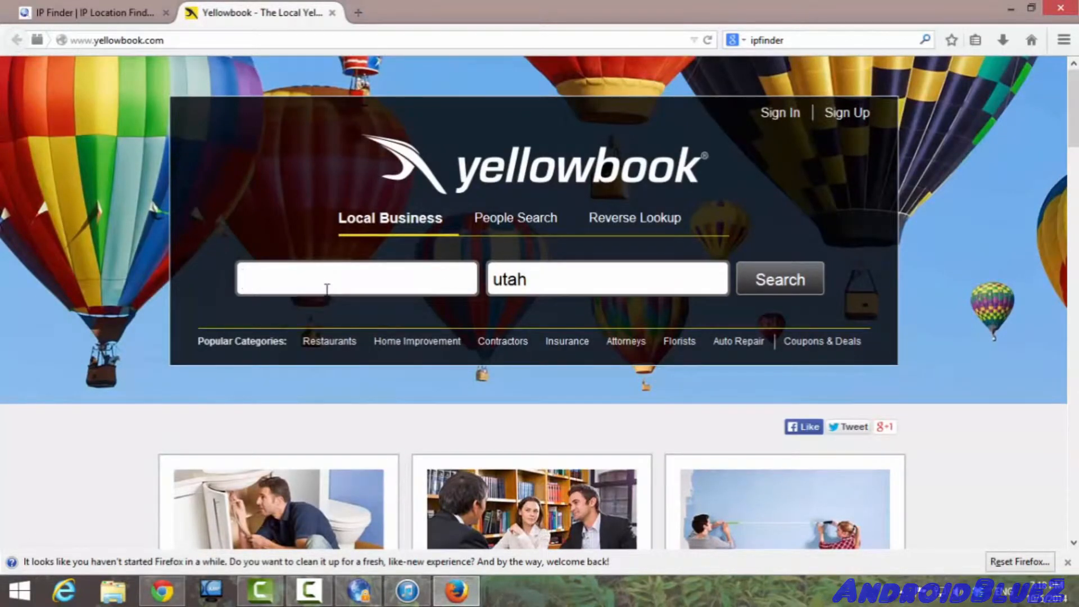
pyautogui.write('za')
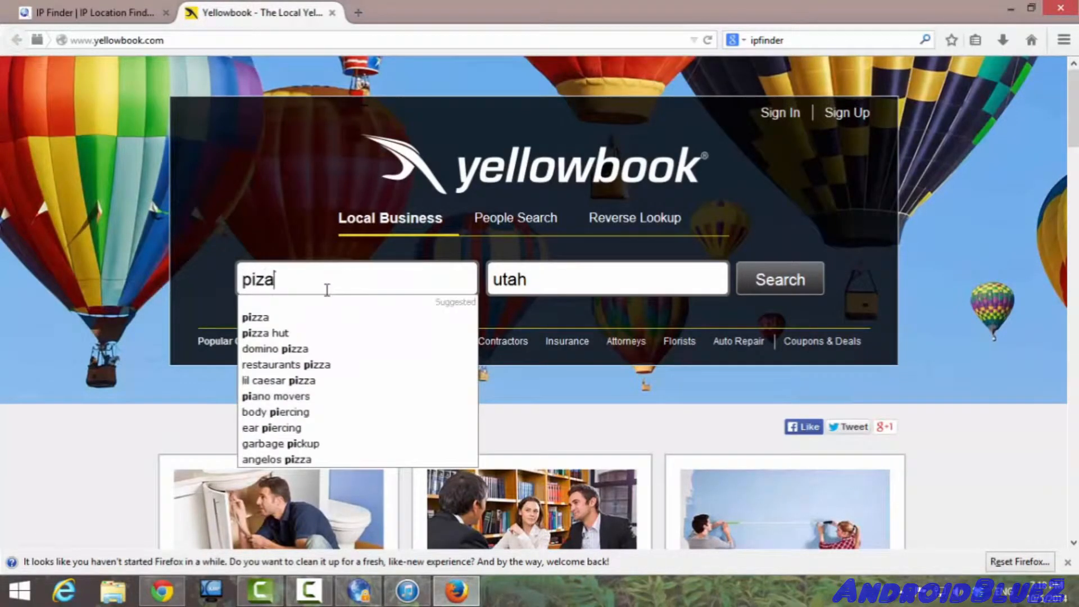
pyautogui.doubleClick(292, 285)
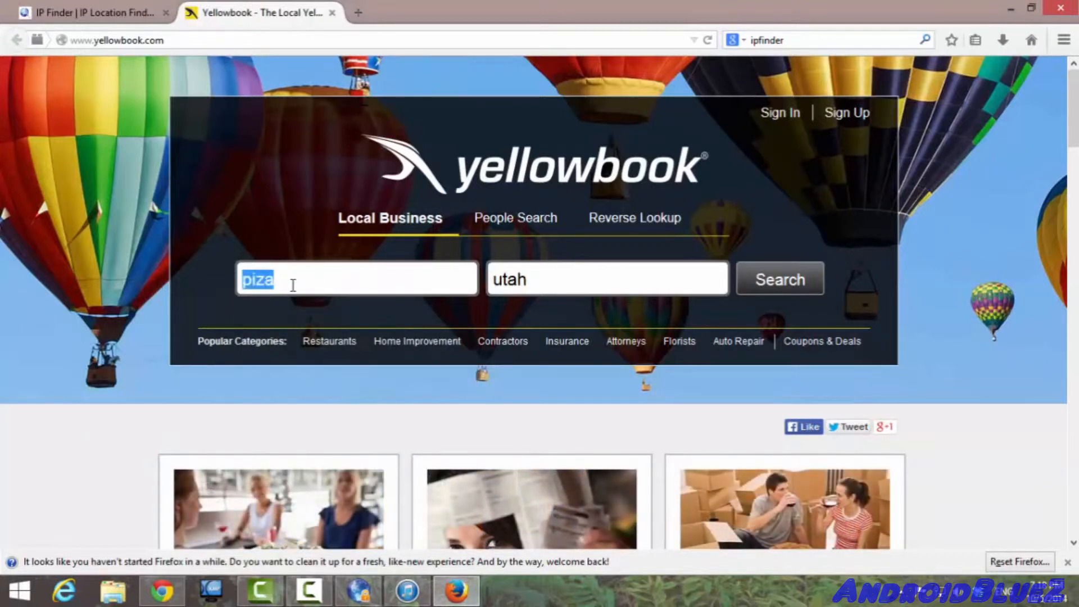
pyautogui.write('pizza')
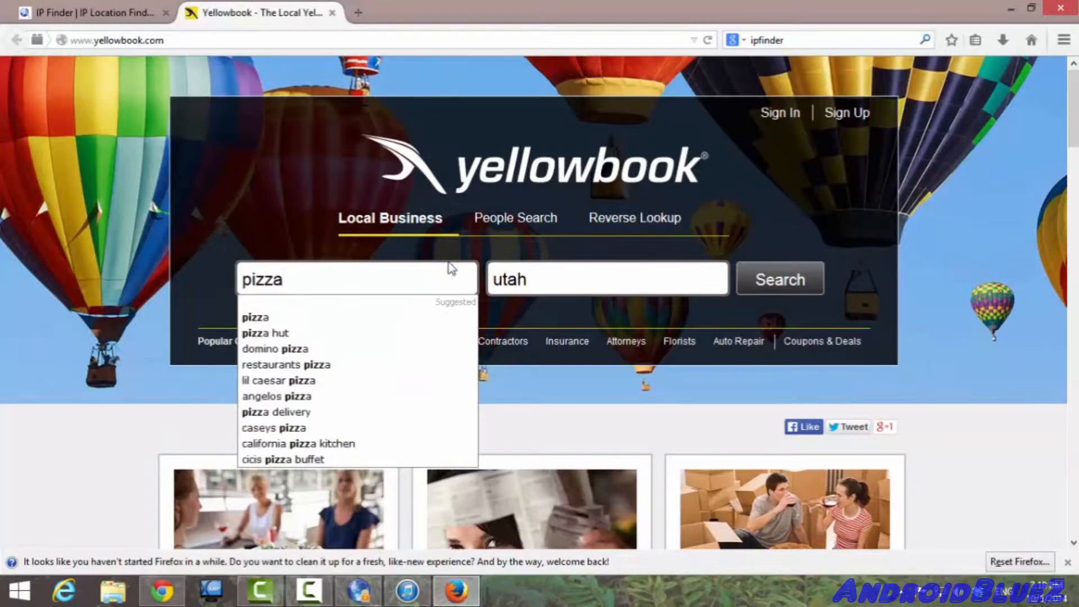
pyautogui.click(308, 332)
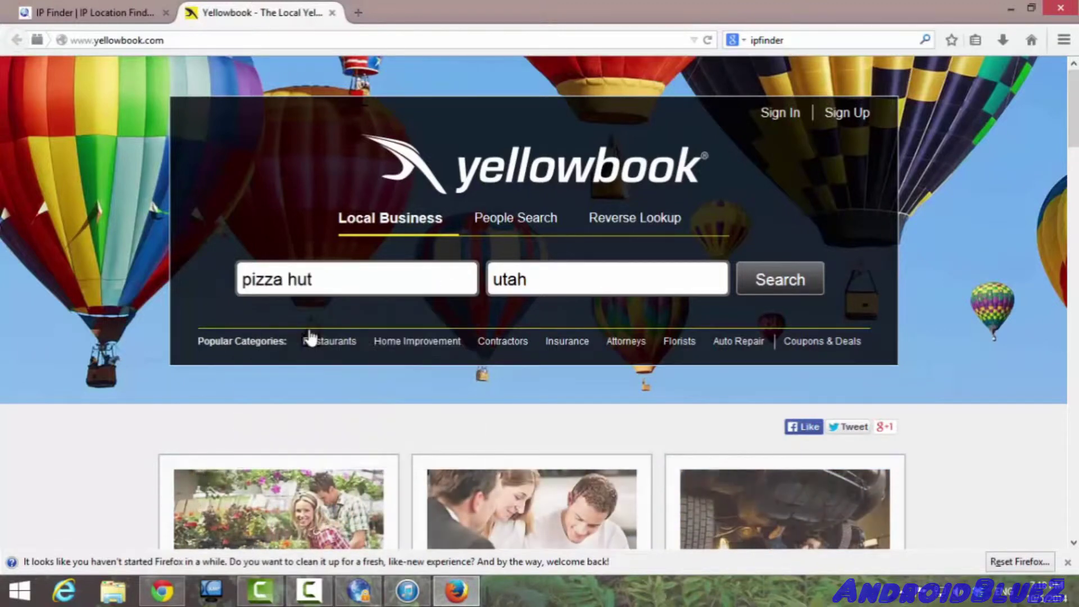
pyautogui.click(775, 290)
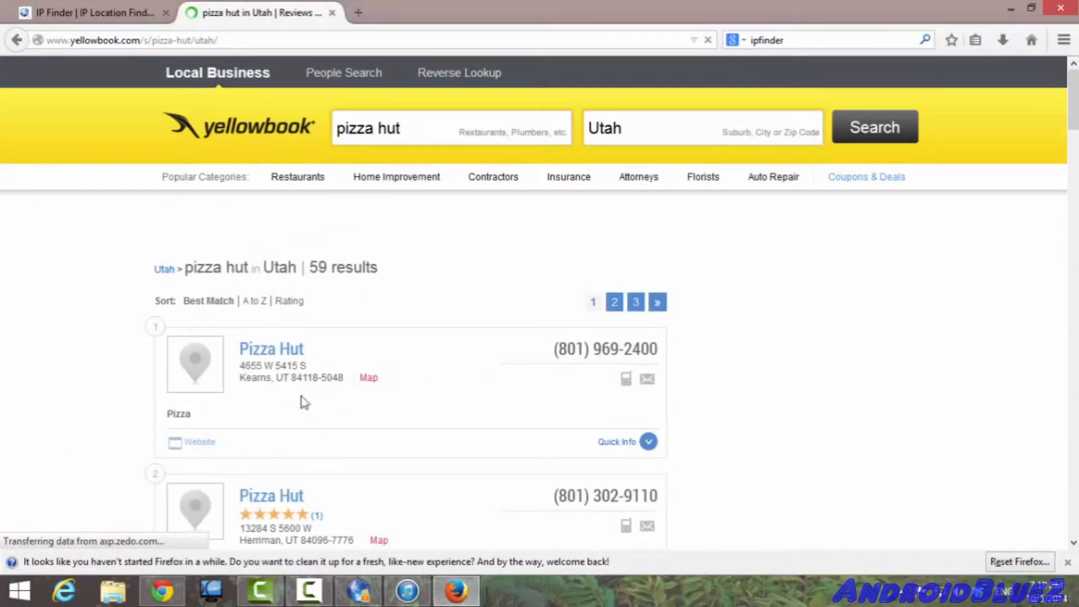
# Step: Copy the street address 4655 W 5415 S from the Pizza Hut listing into the iTunes billing address line
pyautogui.moveTo(242, 366)
pyautogui.mouseDown()
pyautogui.moveTo(236, 375)
pyautogui.moveTo(245, 352)
pyautogui.mouseUp()
pyautogui.tripleClick(251, 365)
pyautogui.rightClick(268, 366)
pyautogui.click(306, 378)
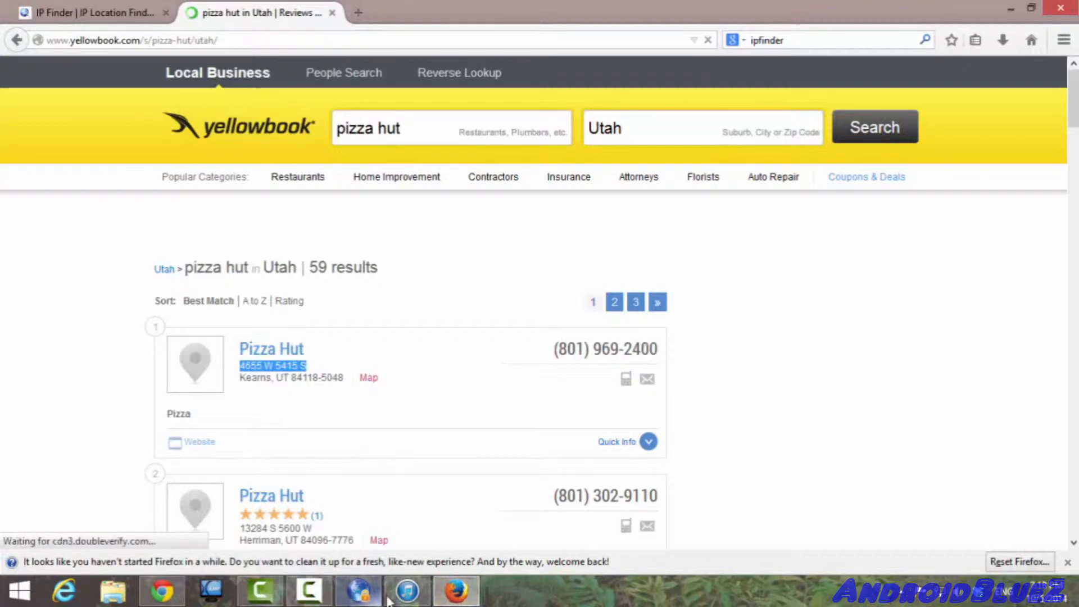
pyautogui.click(407, 592)
pyautogui.rightClick(256, 407)
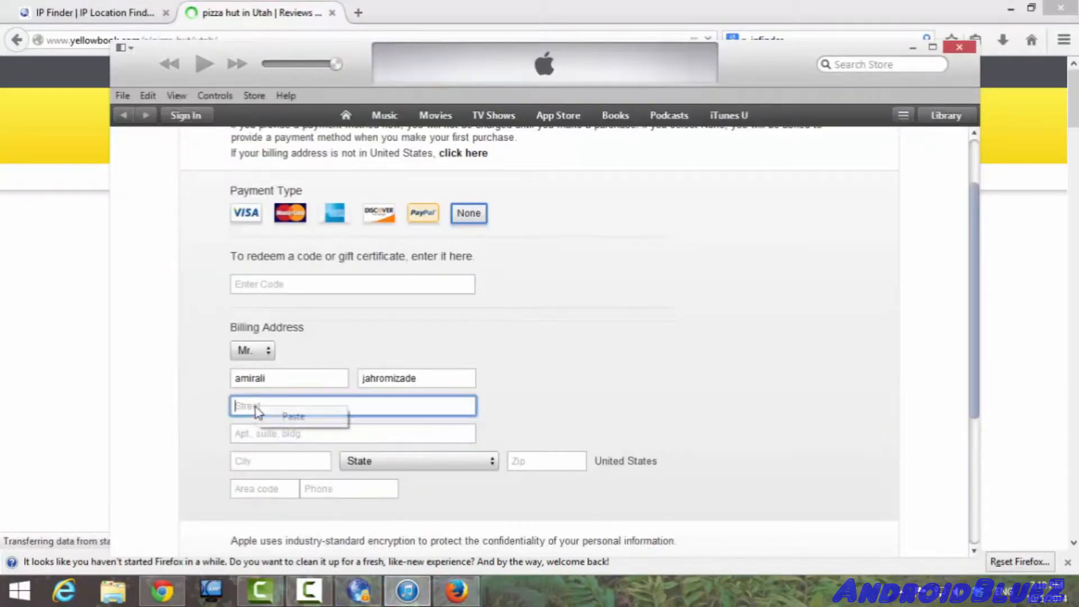
pyautogui.click(284, 433)
pyautogui.rightClick(283, 435)
pyautogui.click(318, 441)
pyautogui.click(297, 464)
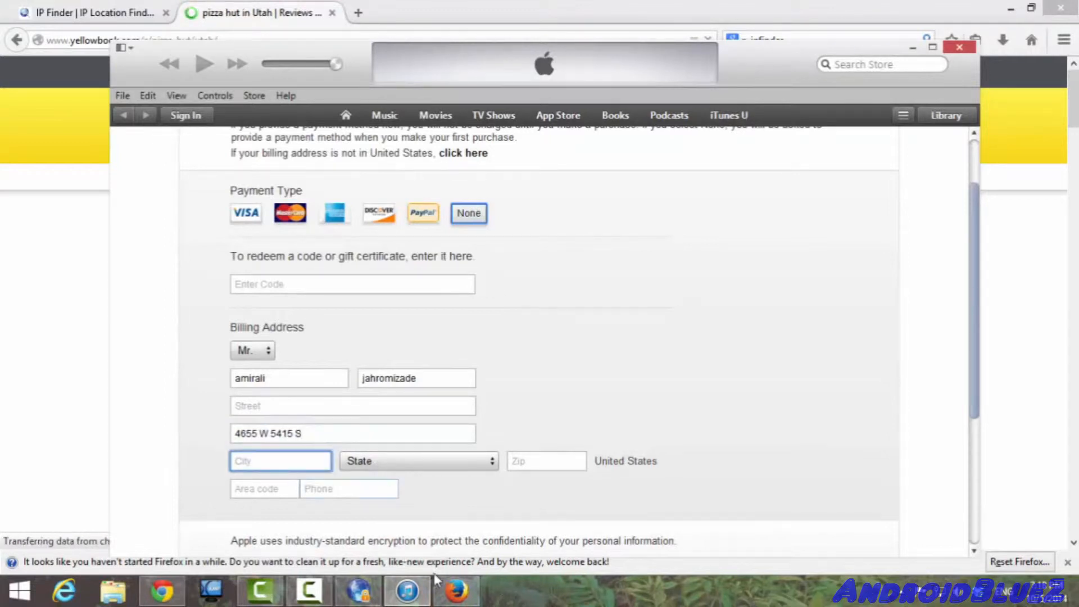
# Step: Copy Kearns from the listing into the city field and choose UT - Utah as the state
pyautogui.click(456, 592)
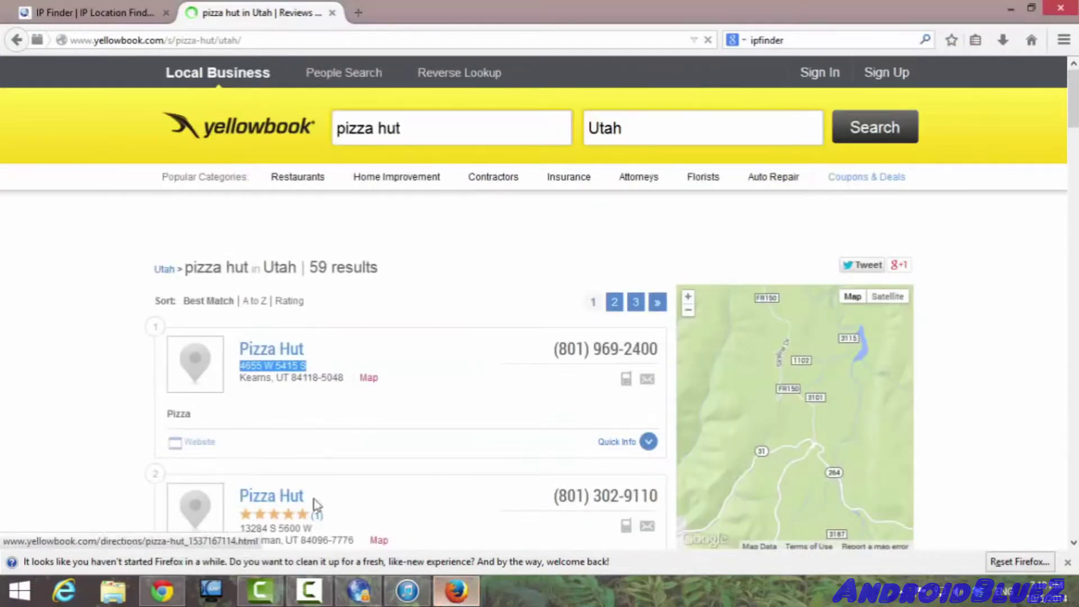
pyautogui.tripleClick(239, 379)
pyautogui.click(263, 380)
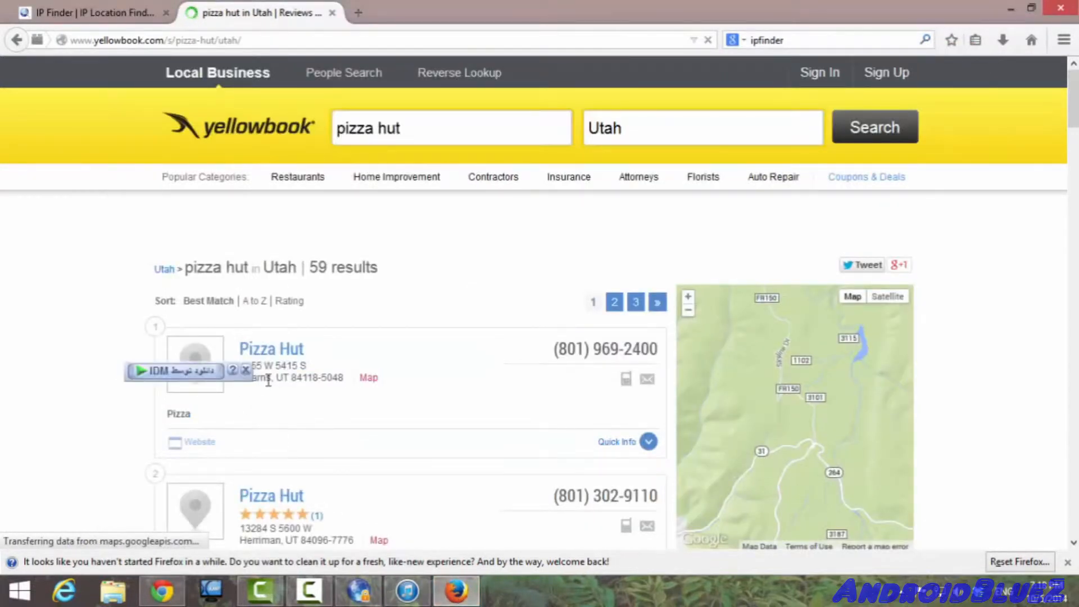
pyautogui.doubleClick(247, 379)
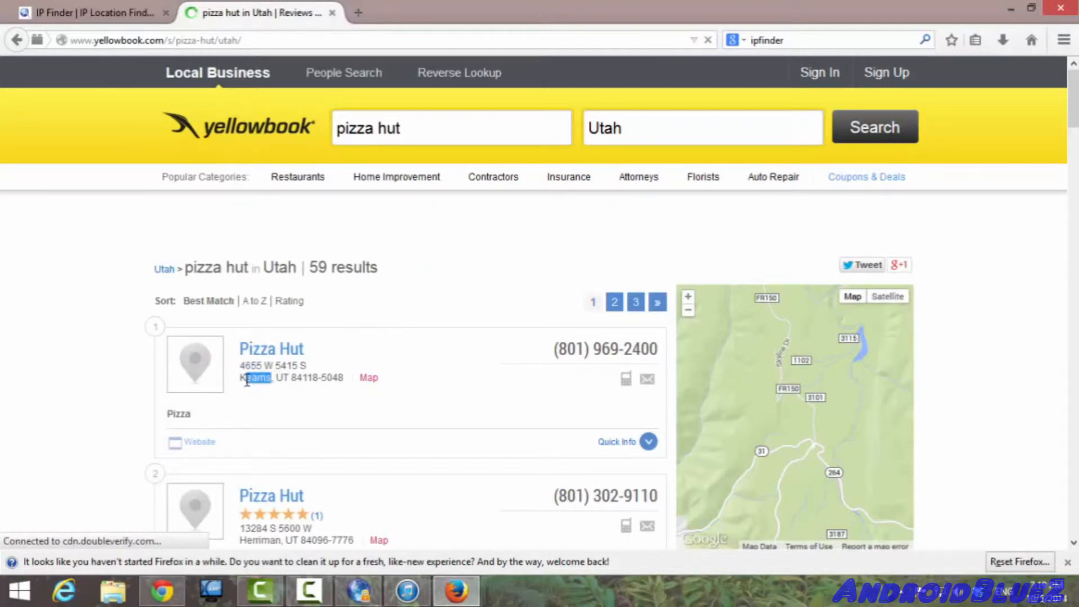
pyautogui.moveTo(246, 381); pyautogui.dragTo(240, 384)
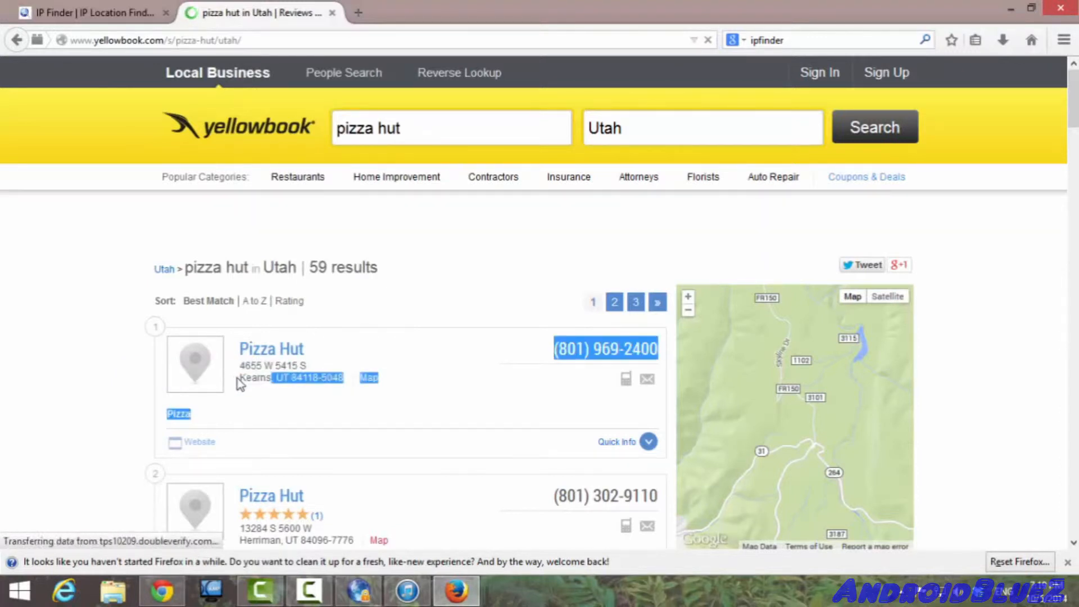
pyautogui.doubleClick(253, 378)
pyautogui.rightClick(244, 380)
pyautogui.click(279, 394)
pyautogui.scroll(-1, 287, 414)
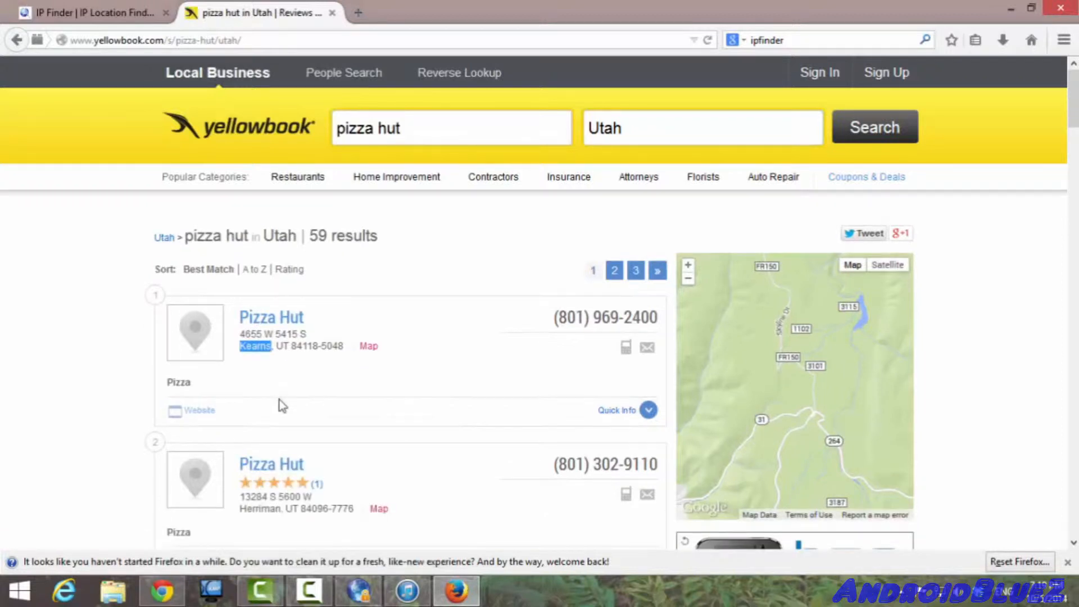
pyautogui.click(407, 590)
pyautogui.rightClick(260, 464)
pyautogui.click(296, 474)
pyautogui.click(379, 461)
pyautogui.scroll(-1, 380, 422)
pyautogui.scroll(-3, 442, 387)
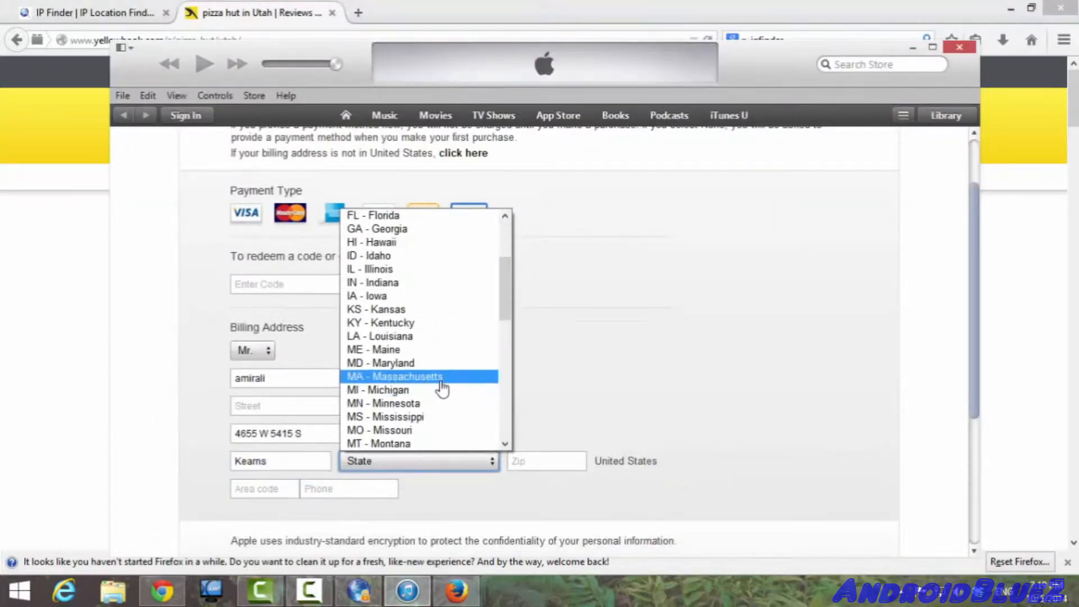
pyautogui.scroll(-1, 455, 363)
pyautogui.moveTo(504, 310); pyautogui.dragTo(510, 443)
pyautogui.scroll(1, 508, 443)
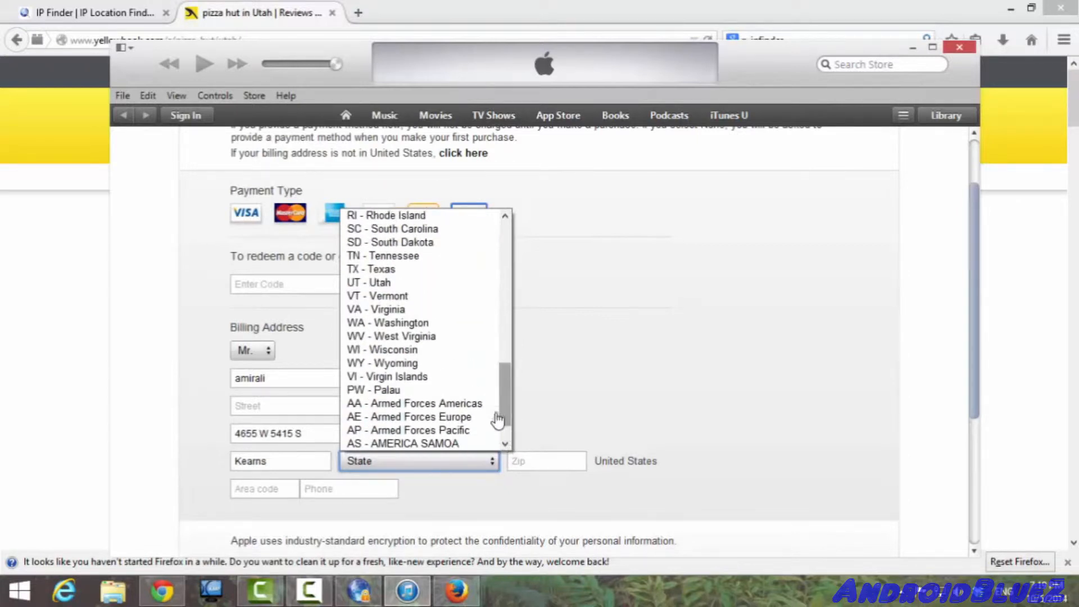
pyautogui.click(371, 284)
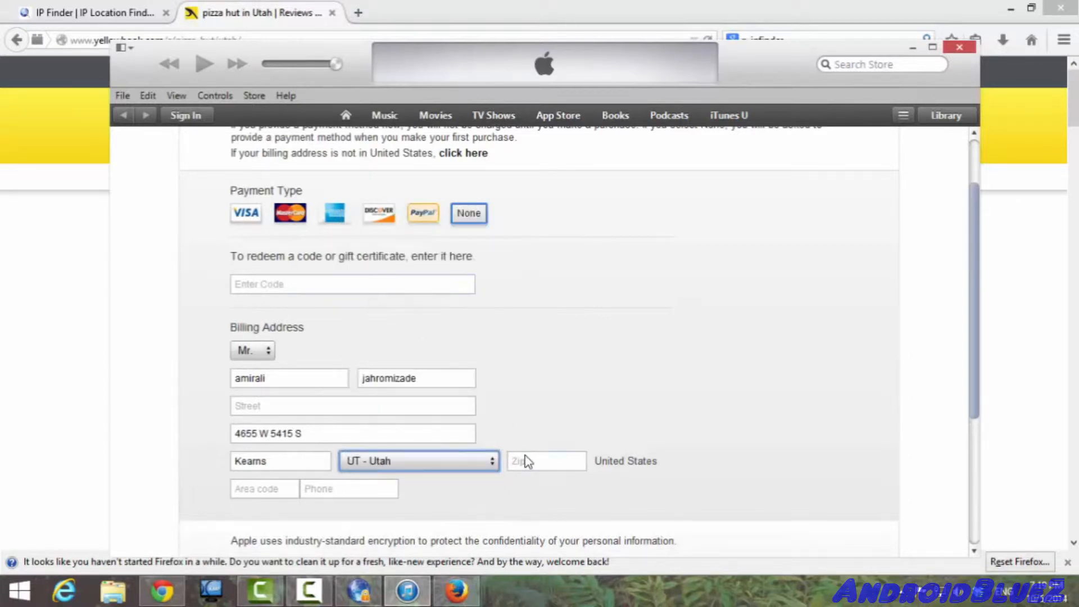
# Step: Copy the ZIP code 84118-5048 from the listing into the billing ZIP field
pyautogui.click(456, 592)
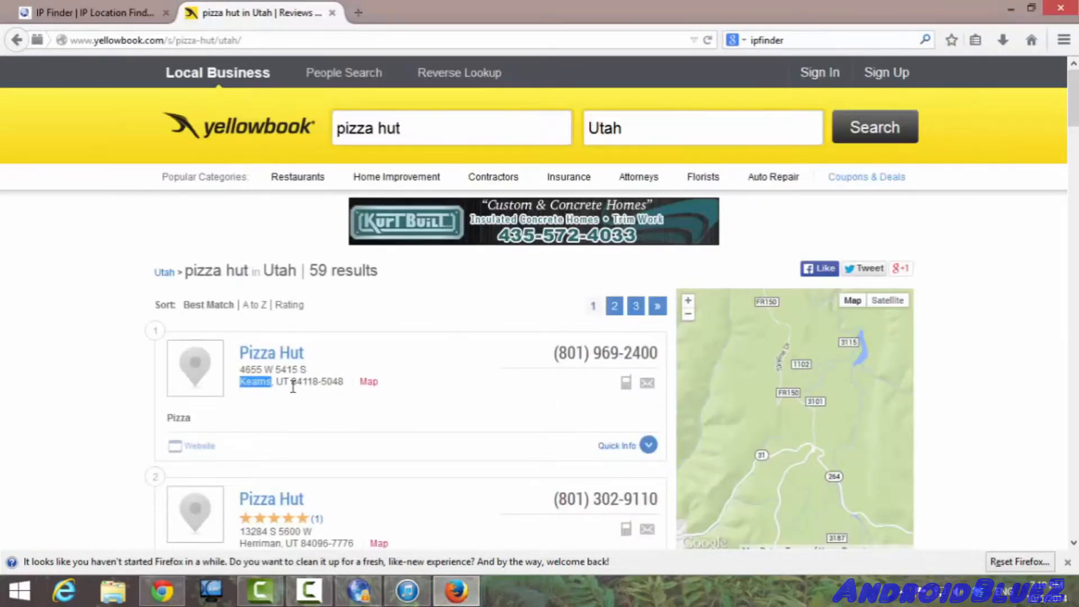
pyautogui.moveTo(290, 381); pyautogui.dragTo(335, 386)
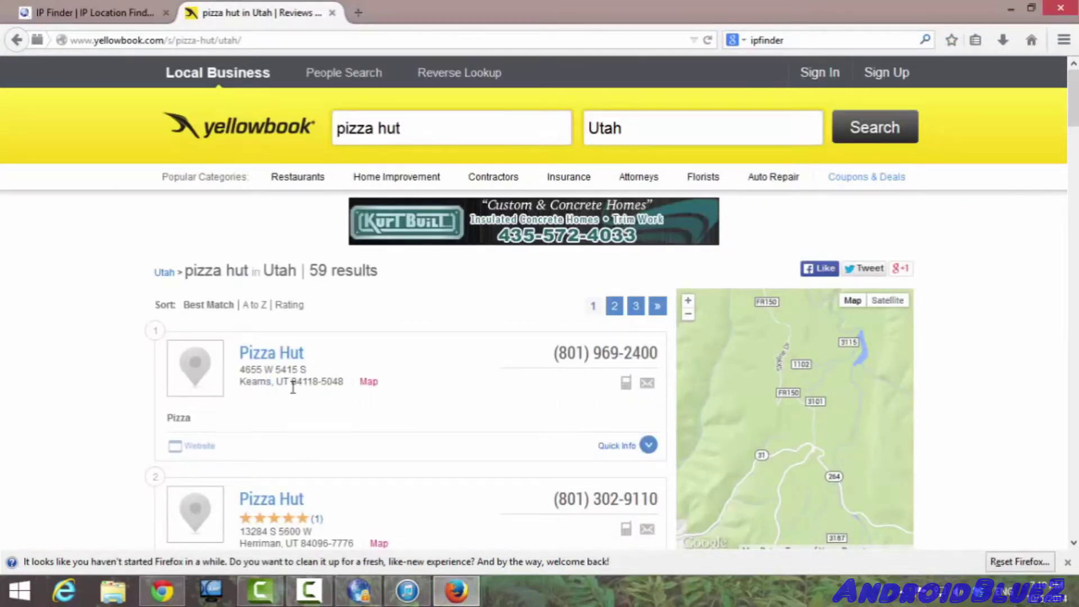
pyautogui.rightClick(335, 385)
pyautogui.click(375, 396)
pyautogui.click(408, 592)
pyautogui.rightClick(535, 463)
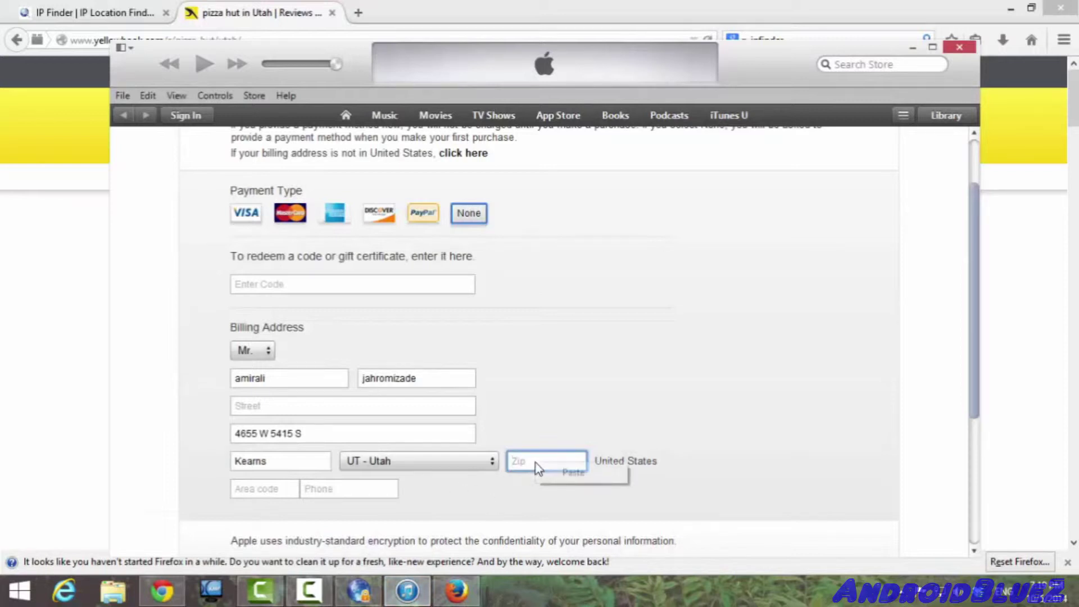
pyautogui.click(573, 473)
pyautogui.click(272, 496)
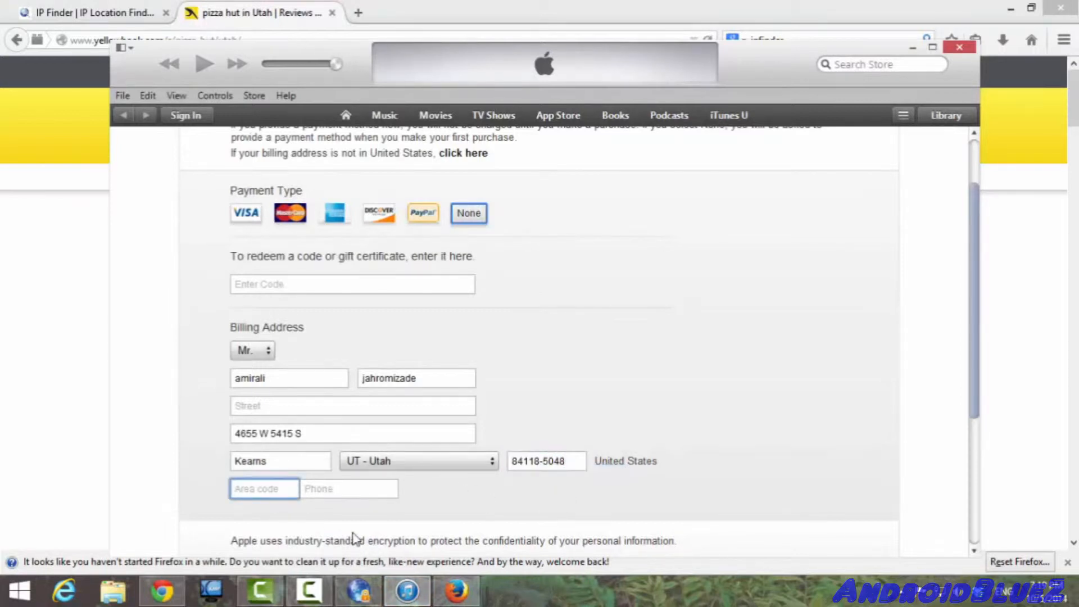
pyautogui.write('801')
pyautogui.click(353, 487)
pyautogui.click(446, 592)
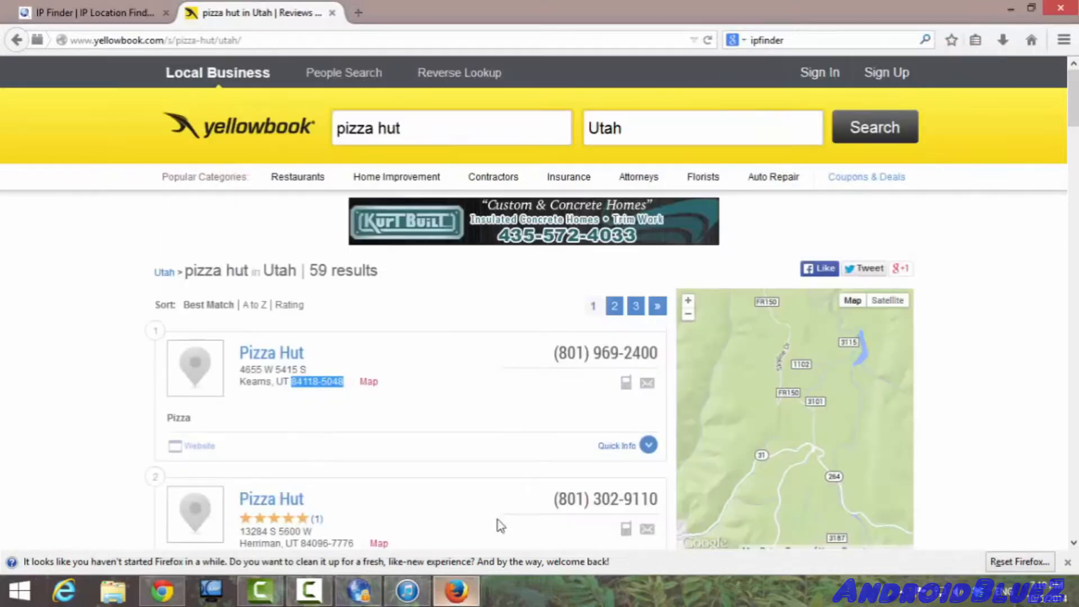
pyautogui.moveTo(594, 355); pyautogui.dragTo(657, 357)
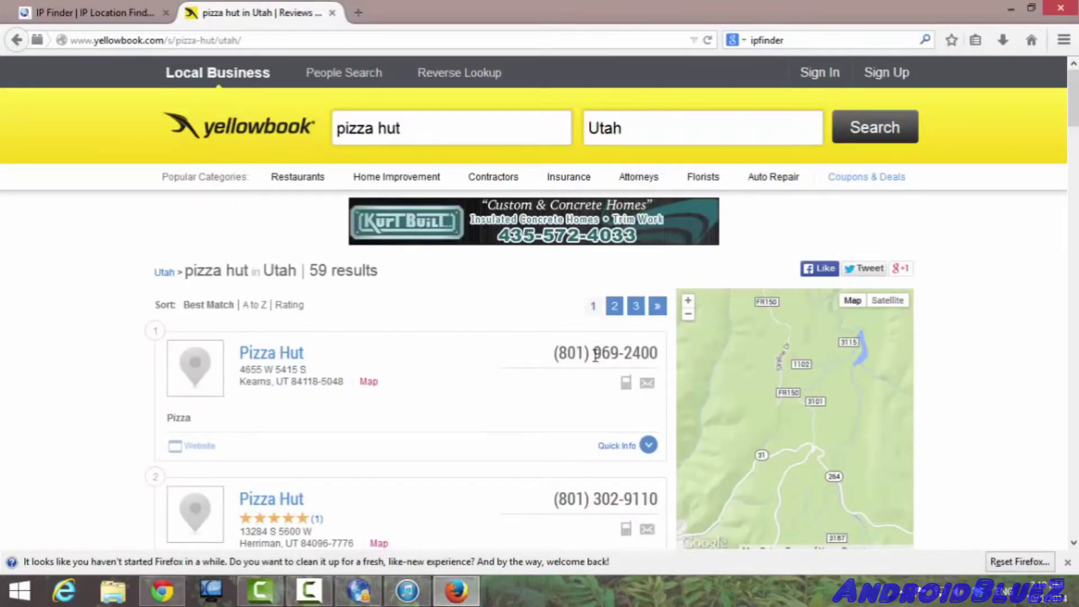
pyautogui.rightClick(656, 359)
pyautogui.click(676, 368)
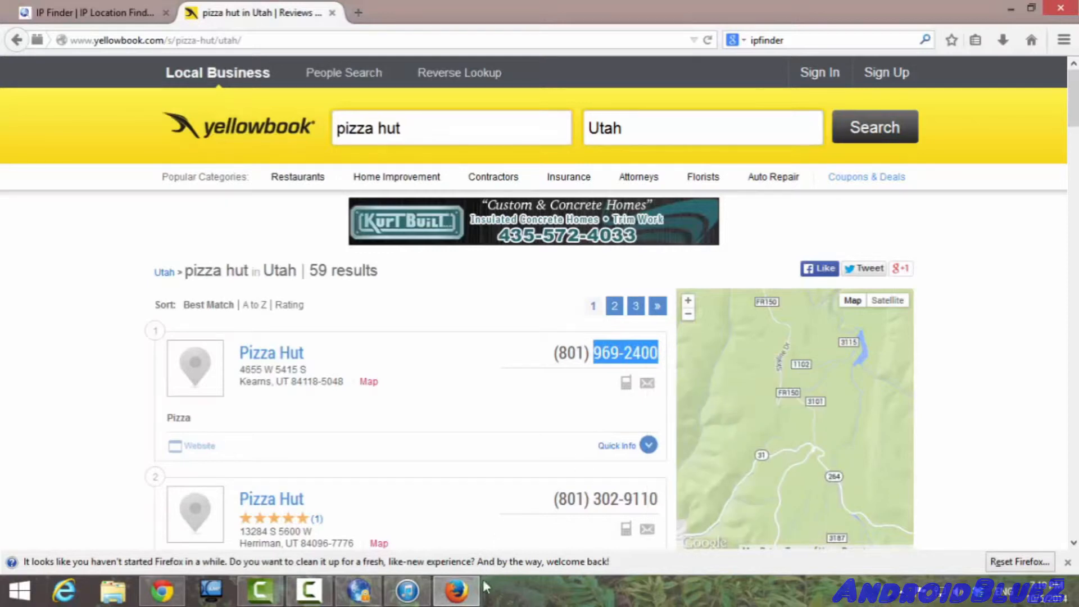
pyautogui.click(406, 591)
pyautogui.rightClick(328, 492)
pyautogui.click(365, 499)
pyautogui.scroll(-3, 506, 494)
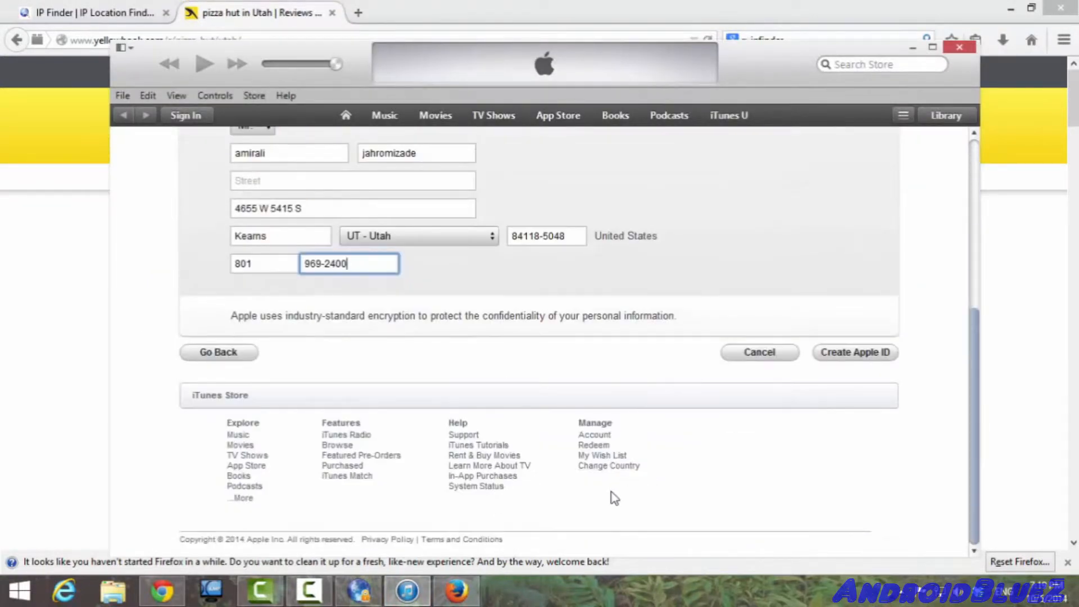
# Step: Submit Create Apple ID, move 4655 W into the empty street line after the error, and resubmit
pyautogui.click(871, 356)
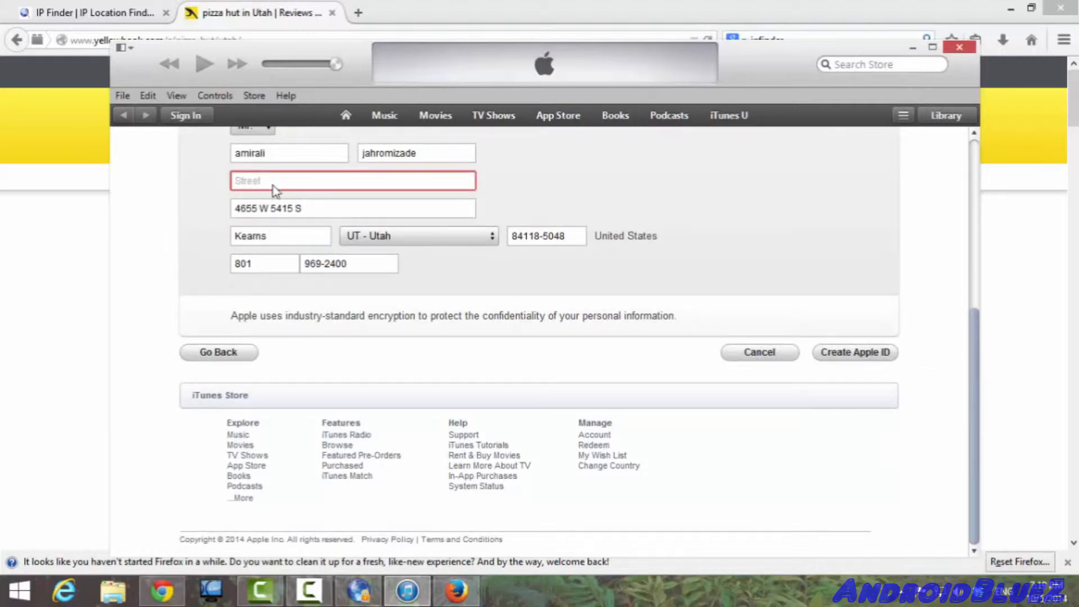
pyautogui.moveTo(303, 210); pyautogui.dragTo(236, 211)
pyautogui.click(270, 211)
pyautogui.rightClick(237, 215)
pyautogui.click(264, 222)
pyautogui.moveTo(270, 209)
pyautogui.mouseDown()
pyautogui.moveTo(234, 209)
pyautogui.moveTo(253, 182)
pyautogui.mouseUp()
pyautogui.click(848, 355)
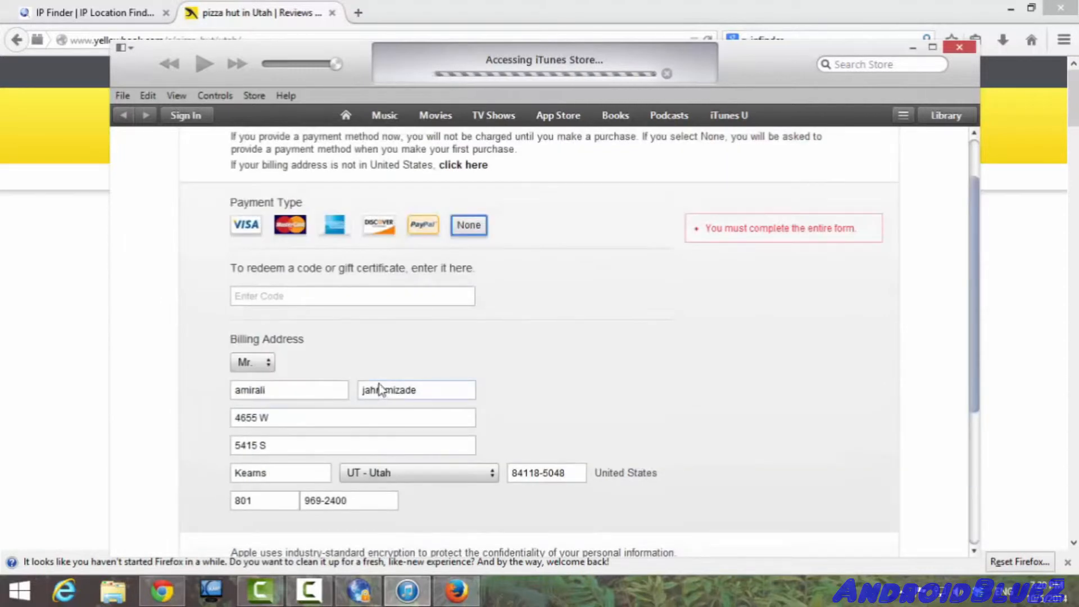
pyautogui.scroll(-4, 624, 361)
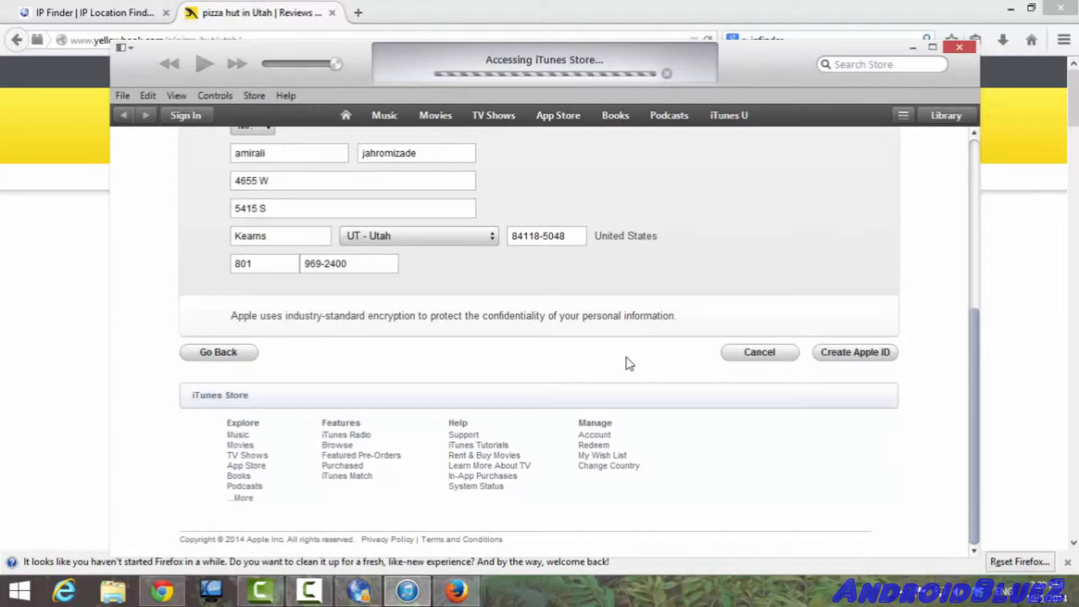
pyautogui.scroll(2, 628, 362)
pyautogui.scroll(-1, 522, 342)
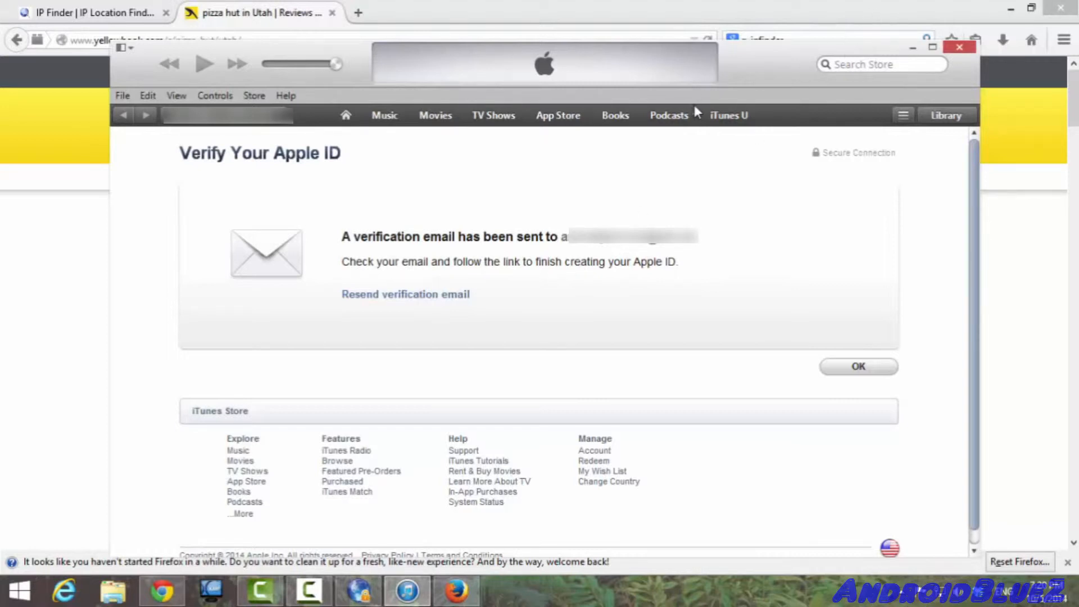
# Step: Switch to Firefox and load yahoo.com in place of the Yellowbook results
pyautogui.click(771, 32)
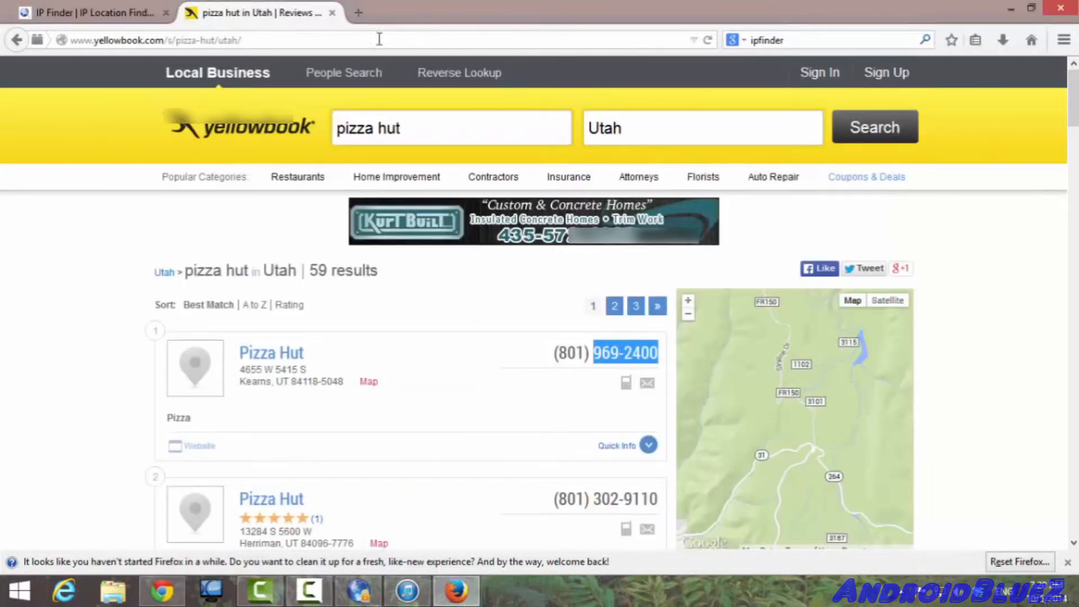
pyautogui.click(289, 39)
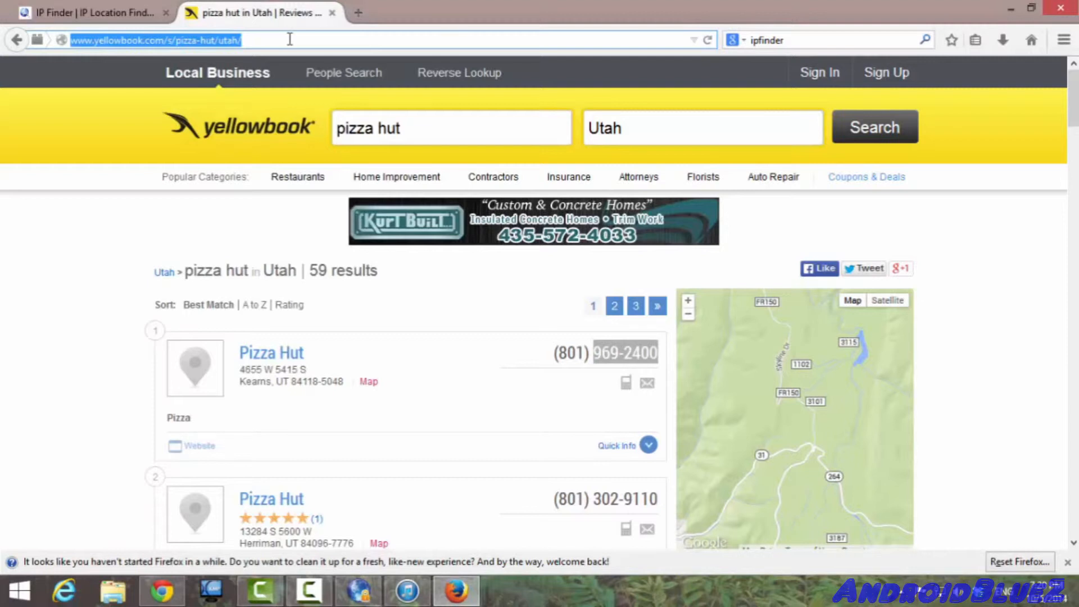
pyautogui.write('yahoo')
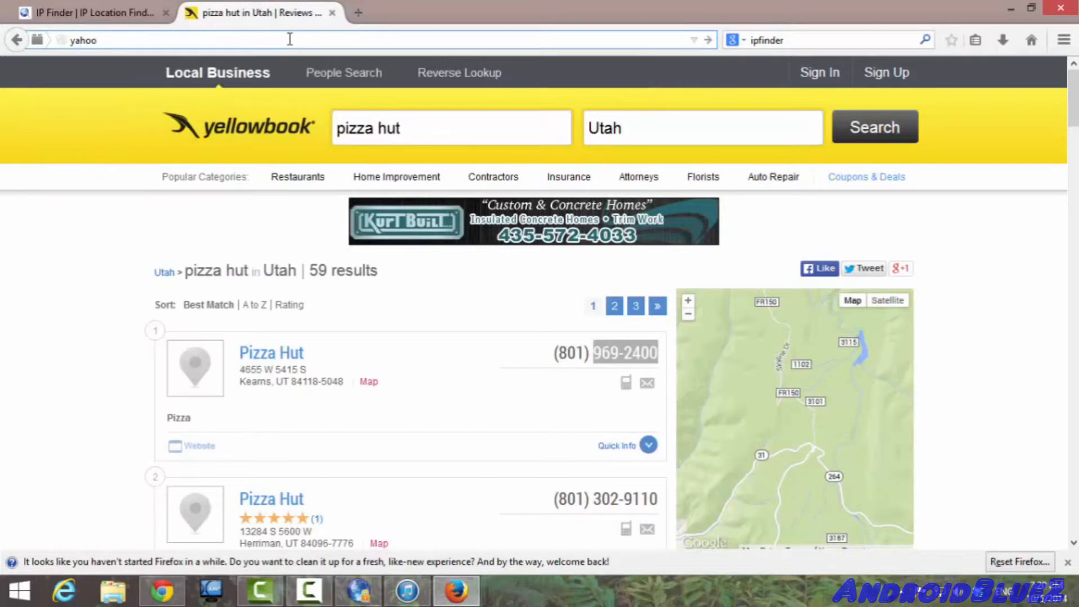
pyautogui.write('m')
pyautogui.press('Return')
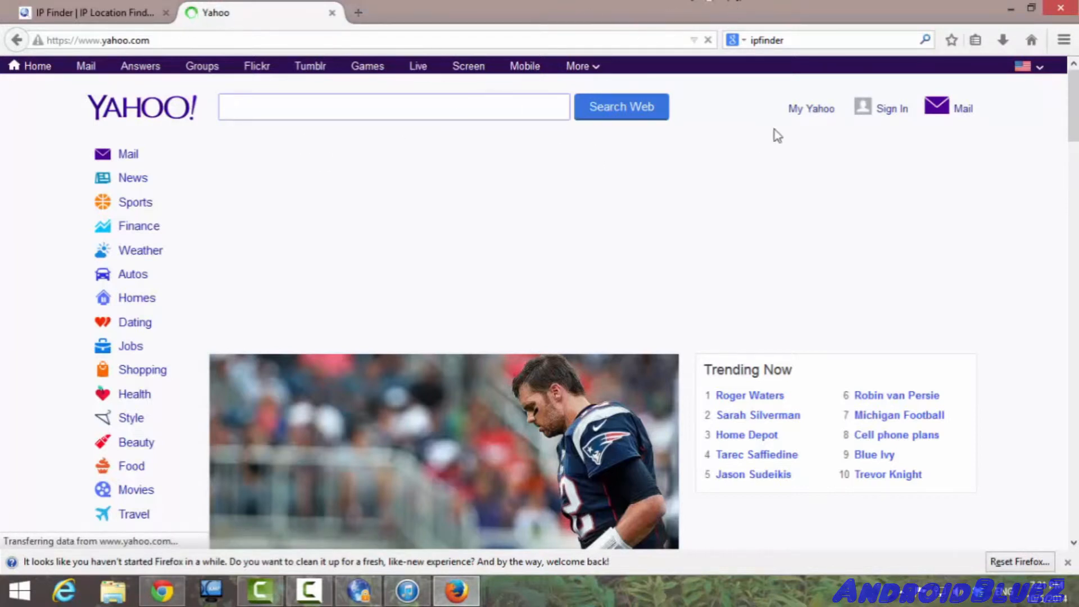
# Step: Sign in to Yahoo Mail with the Yahoo username and password
pyautogui.click(957, 109)
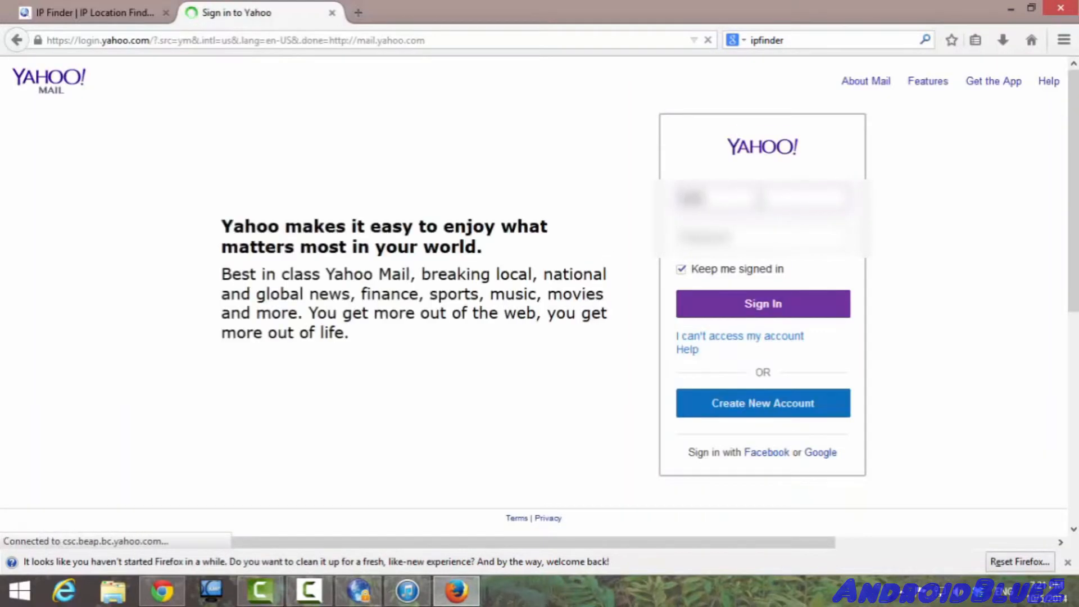
pyautogui.press('Tab')
pyautogui.write('password')
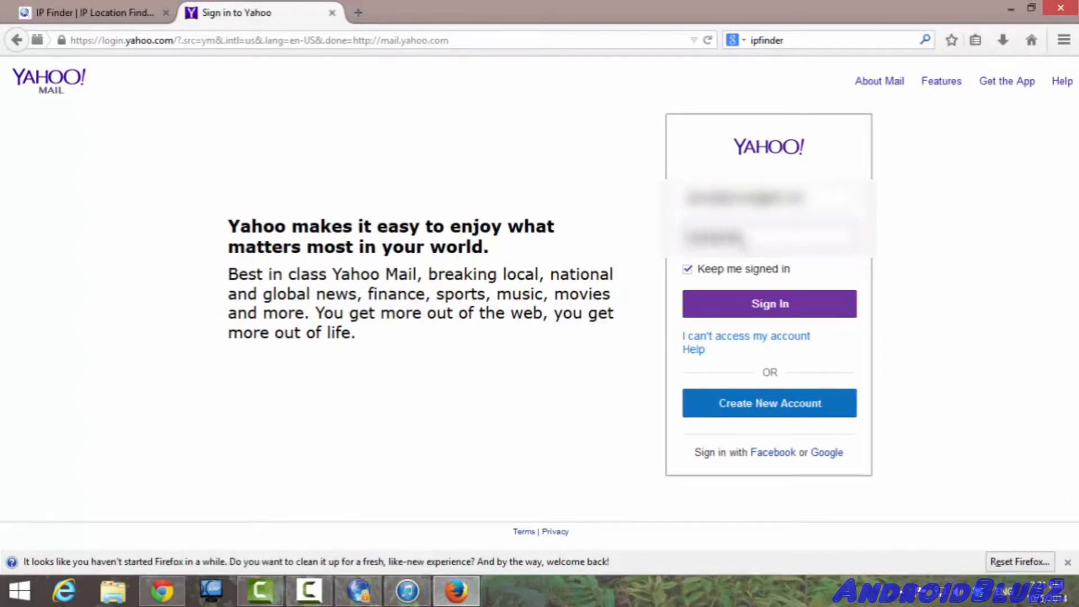
pyautogui.write('password')
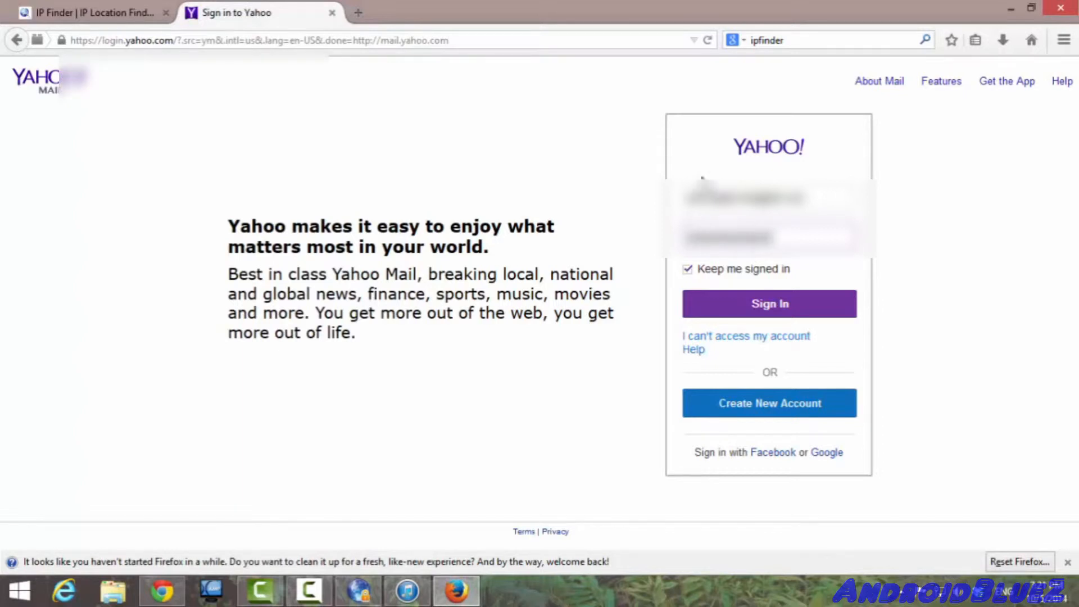
pyautogui.click(723, 305)
# Step: Decline saving the password, complete the sign-in and reach Apple's Verify your Apple ID email
pyautogui.click(312, 116)
pyautogui.click(319, 162)
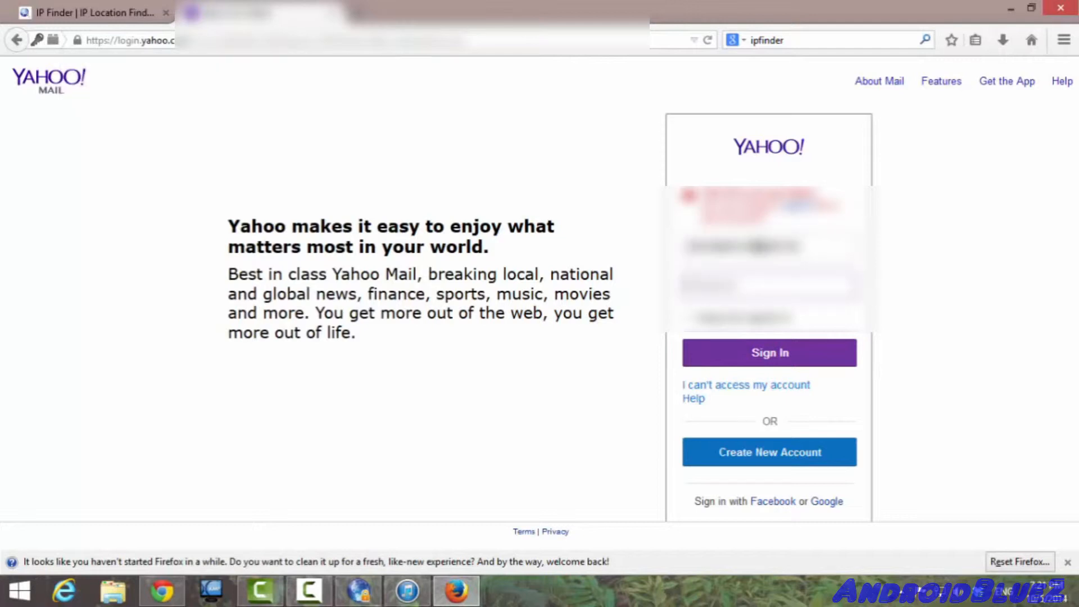
pyautogui.write('password')
pyautogui.press('Return')
pyautogui.click(312, 117)
pyautogui.click(319, 160)
pyautogui.click(767, 354)
pyautogui.click(312, 116)
pyautogui.click(312, 168)
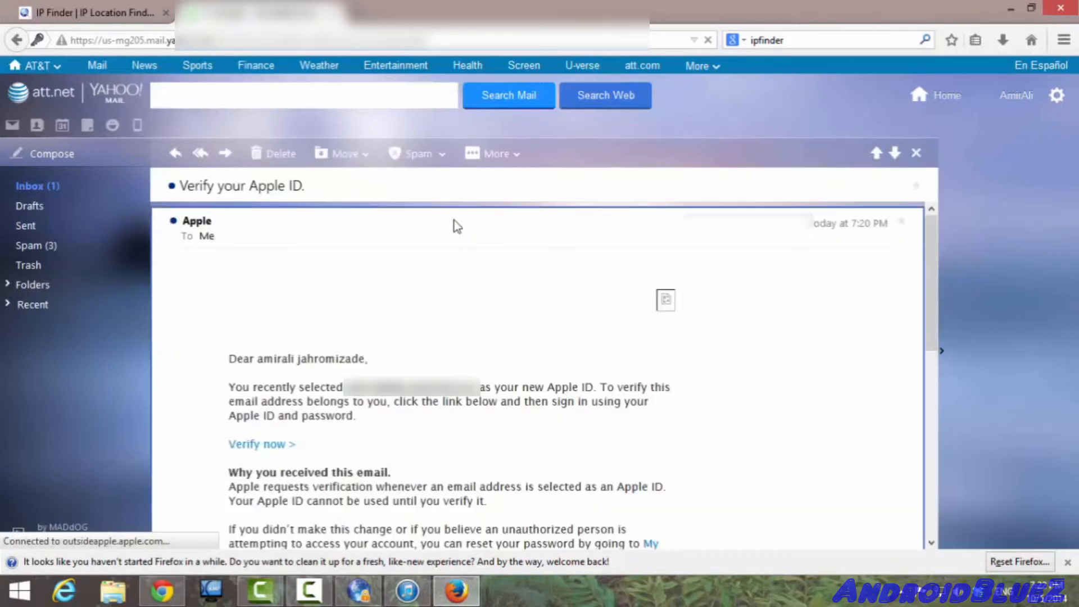
pyautogui.scroll(-2, 464, 244)
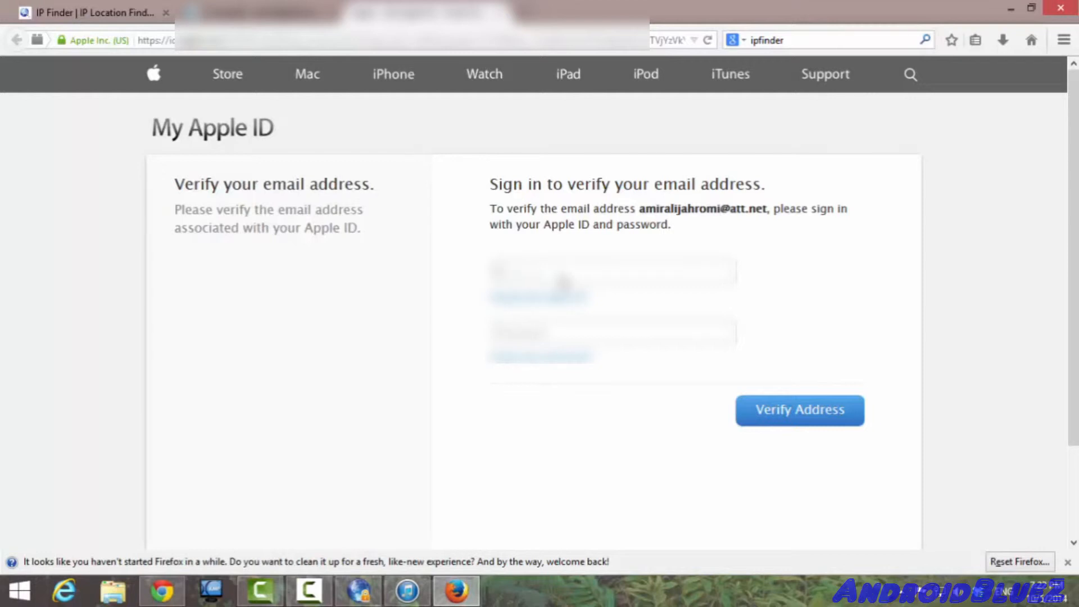
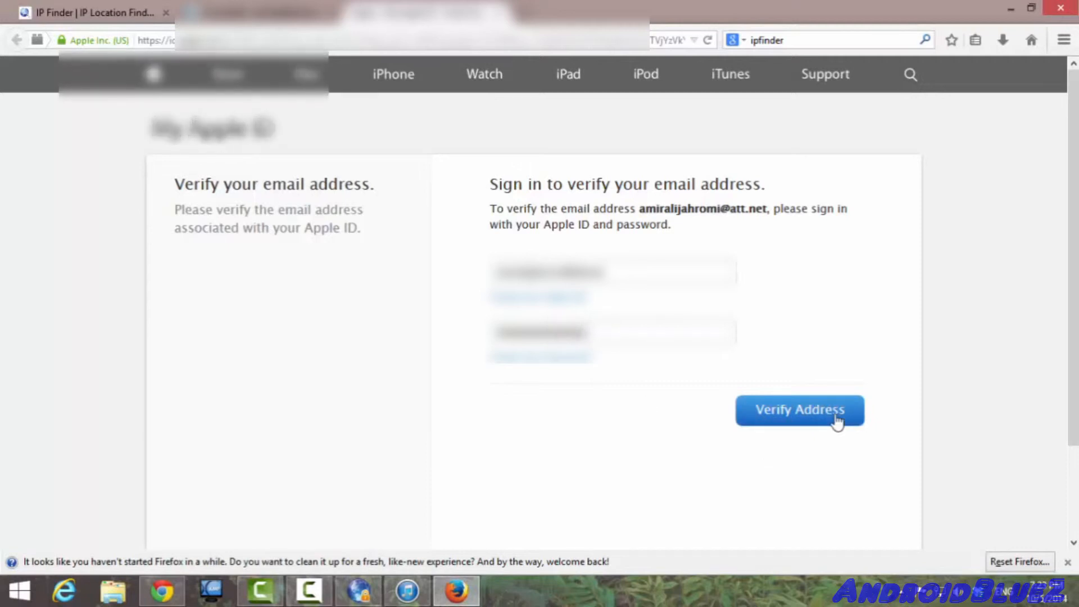
# Step: Verify the email address on My Apple ID, dismiss the save-password prompt and return to iTunes
pyautogui.click(835, 419)
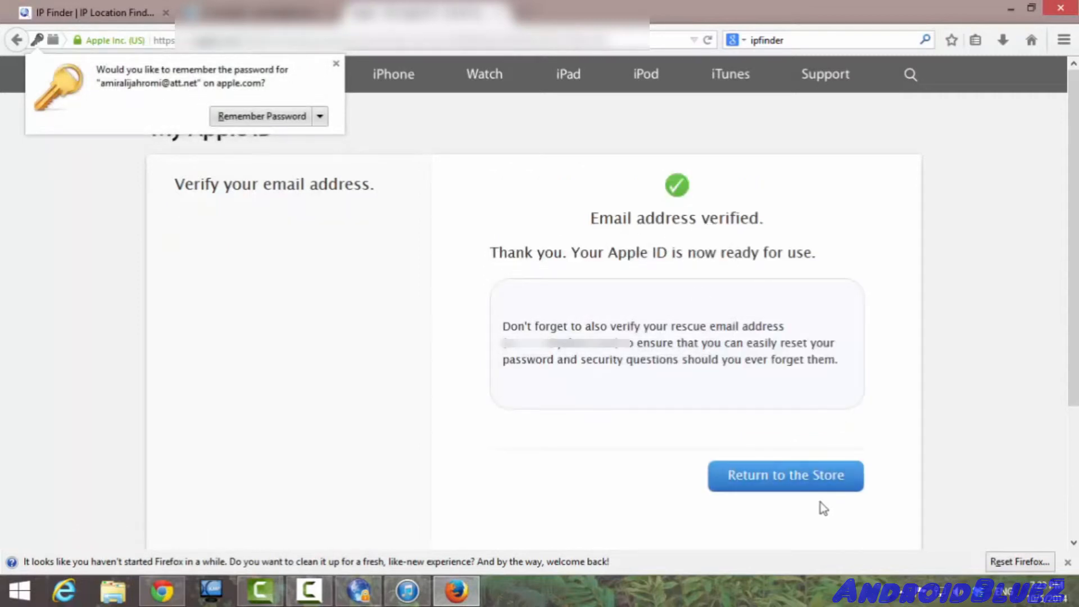
pyautogui.click(802, 485)
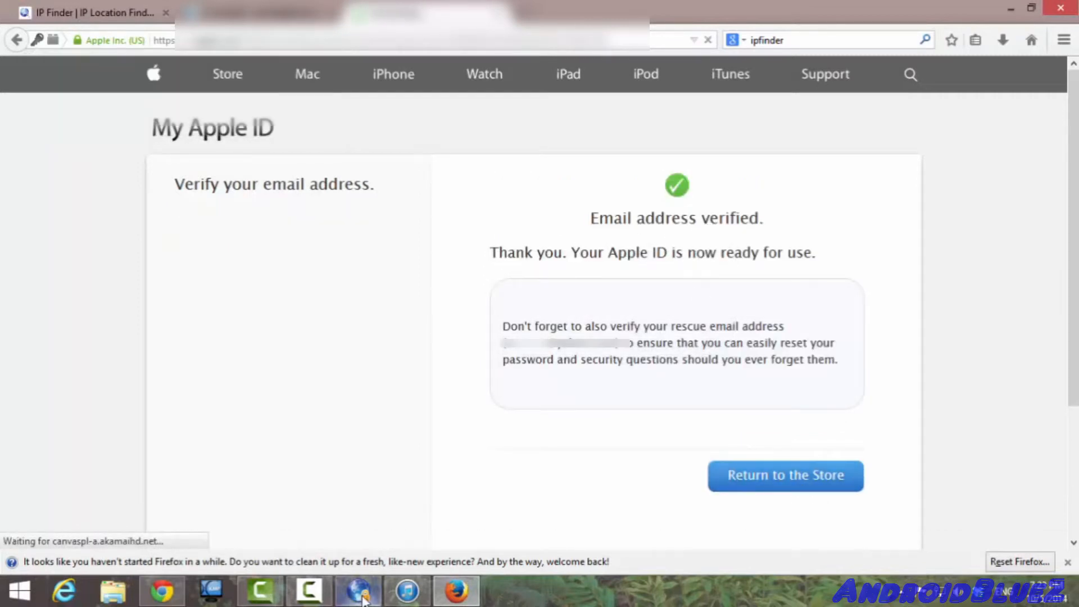
pyautogui.click(407, 591)
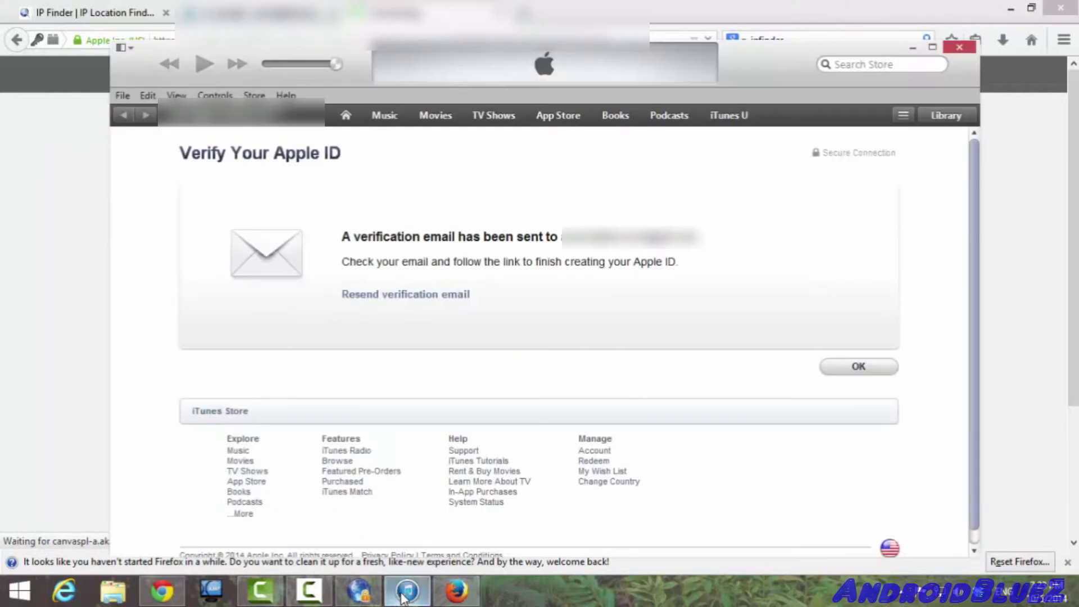
# Step: Confirm the Verify Your Apple ID notice and choose Start Shopping on the Congratulations page
pyautogui.click(844, 369)
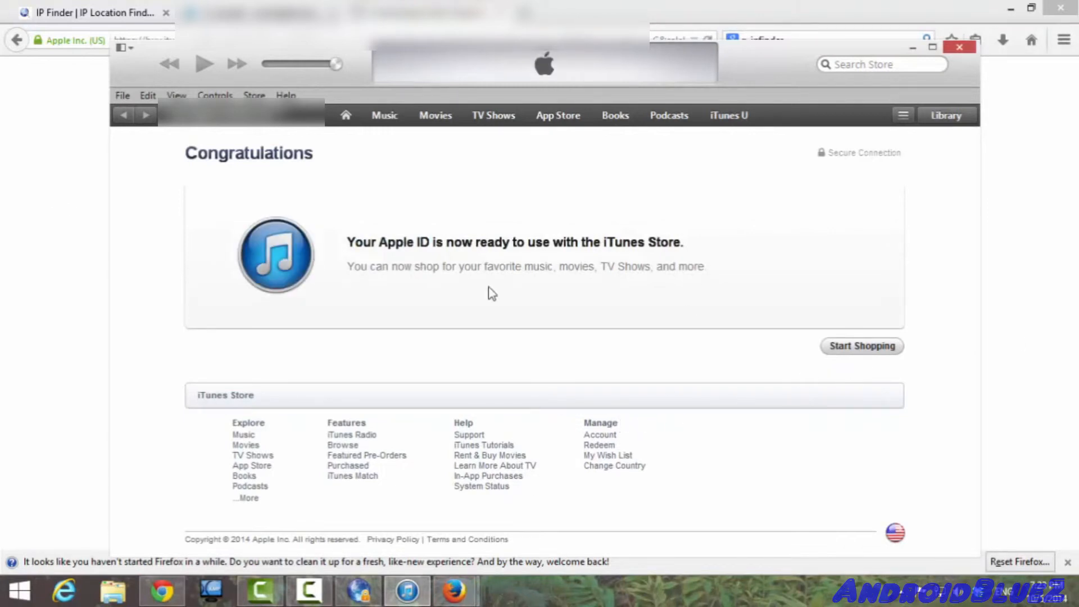
pyautogui.click(861, 347)
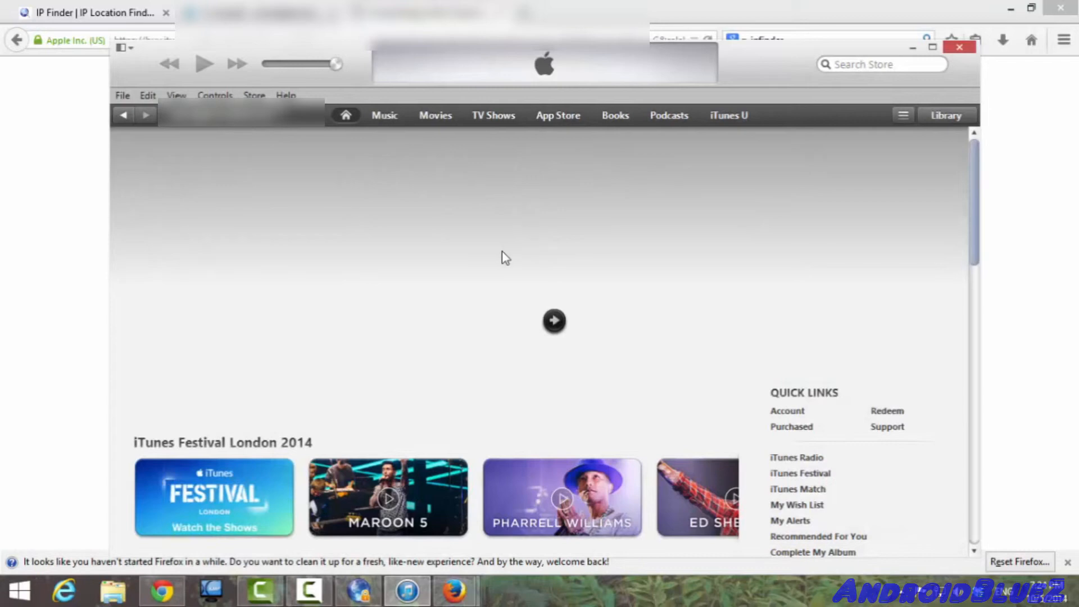
pyautogui.scroll(-4, 572, 282)
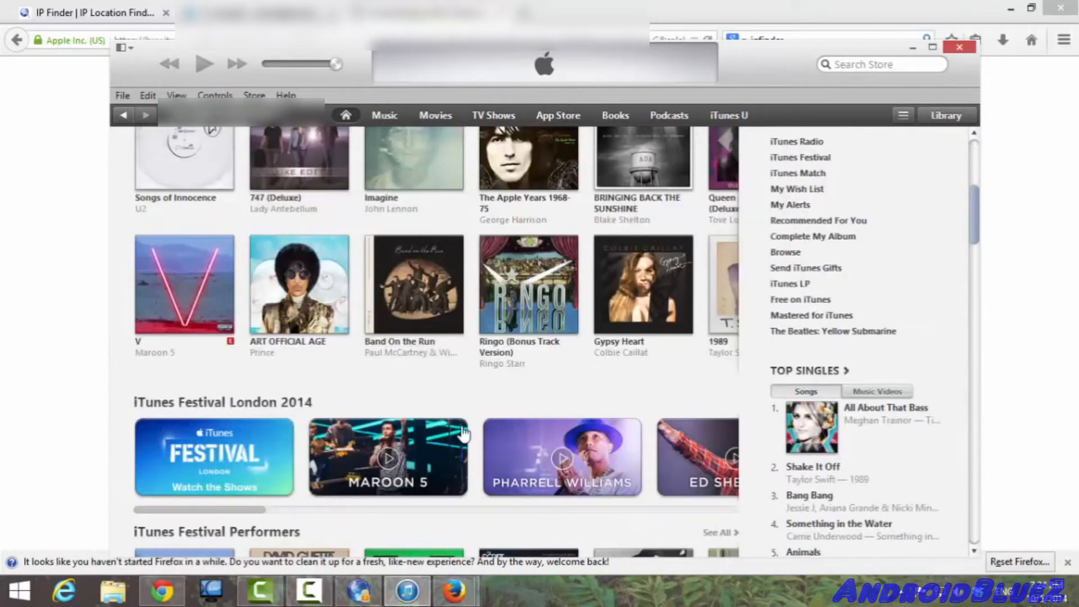
pyautogui.scroll(4, 506, 387)
# Step: Go to the App Store, open Hulu Plus under Best New Apps and get the free app
pyautogui.click(580, 117)
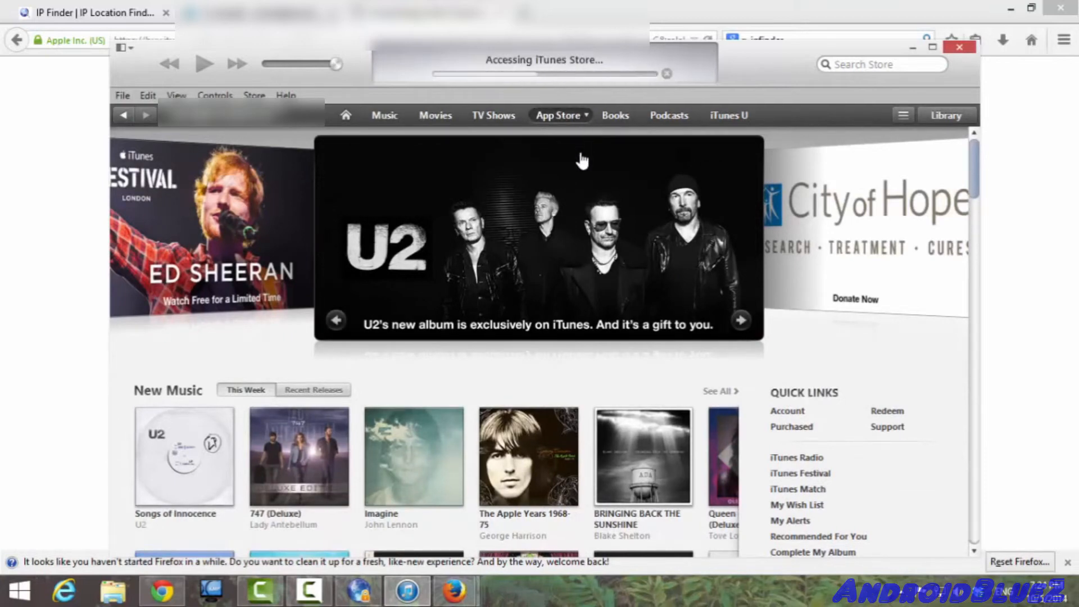
pyautogui.scroll(-5, 366, 494)
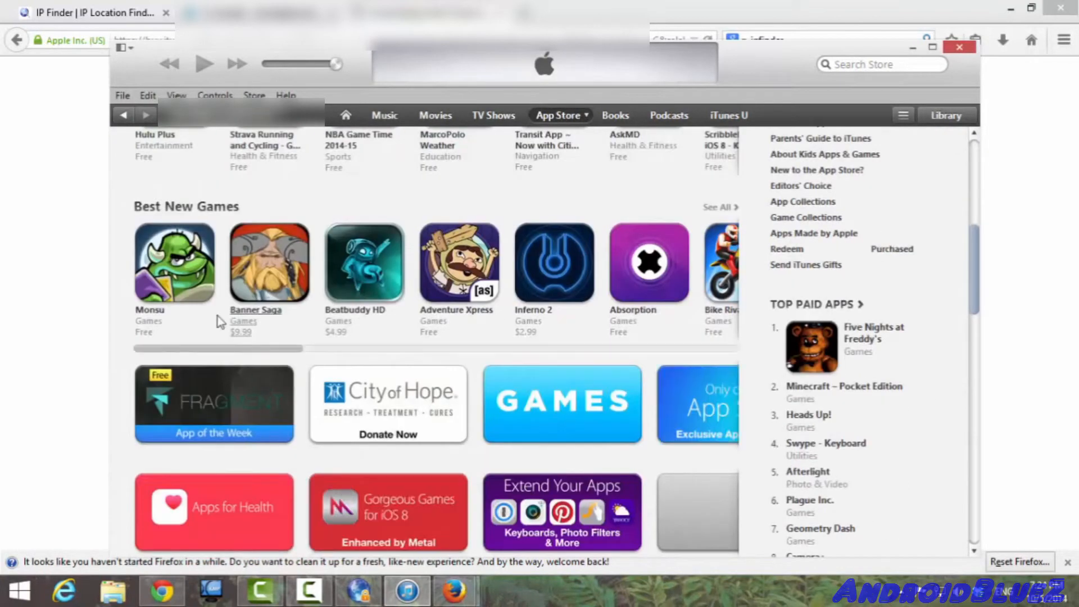
pyautogui.scroll(3, 229, 301)
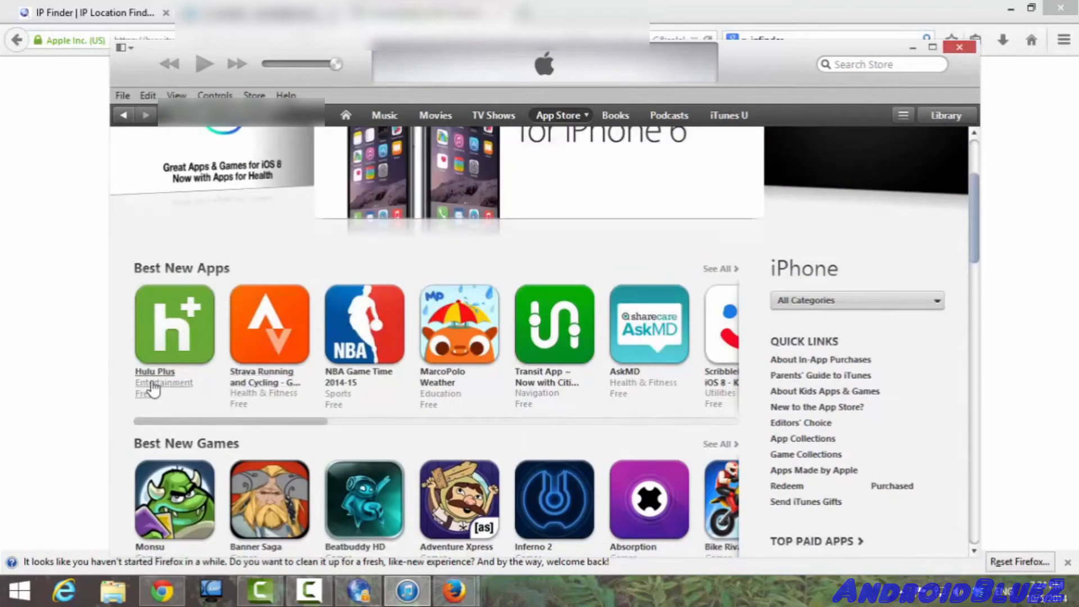
pyautogui.click(156, 350)
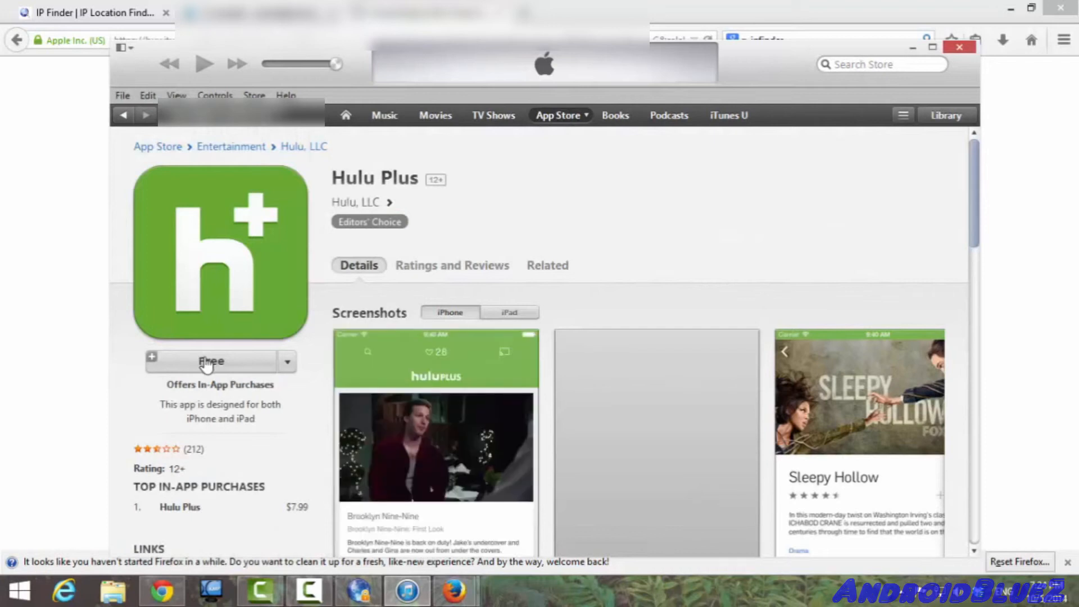
pyautogui.click(205, 361)
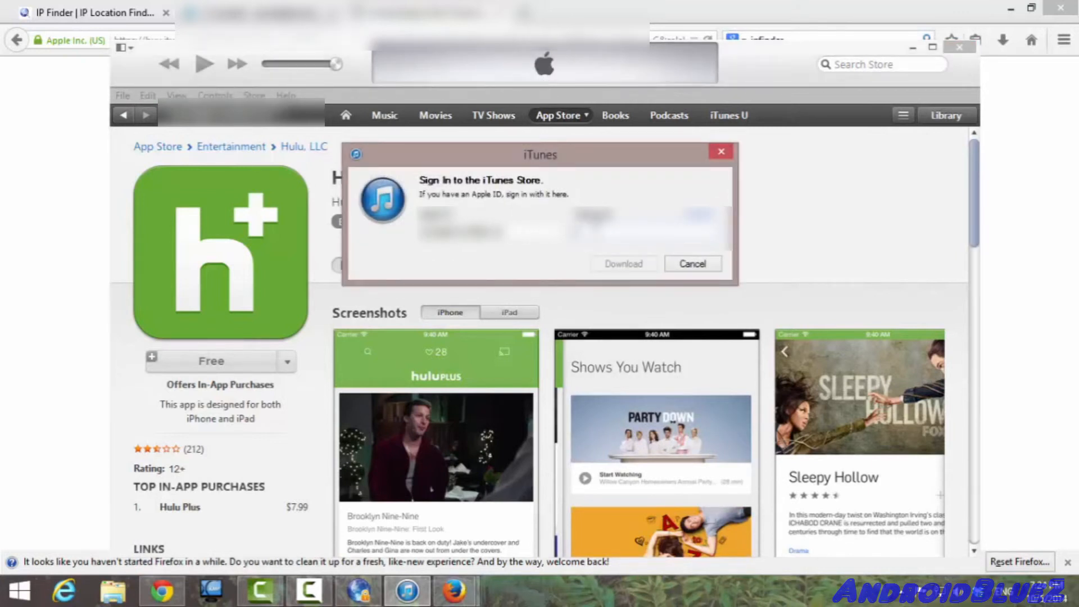
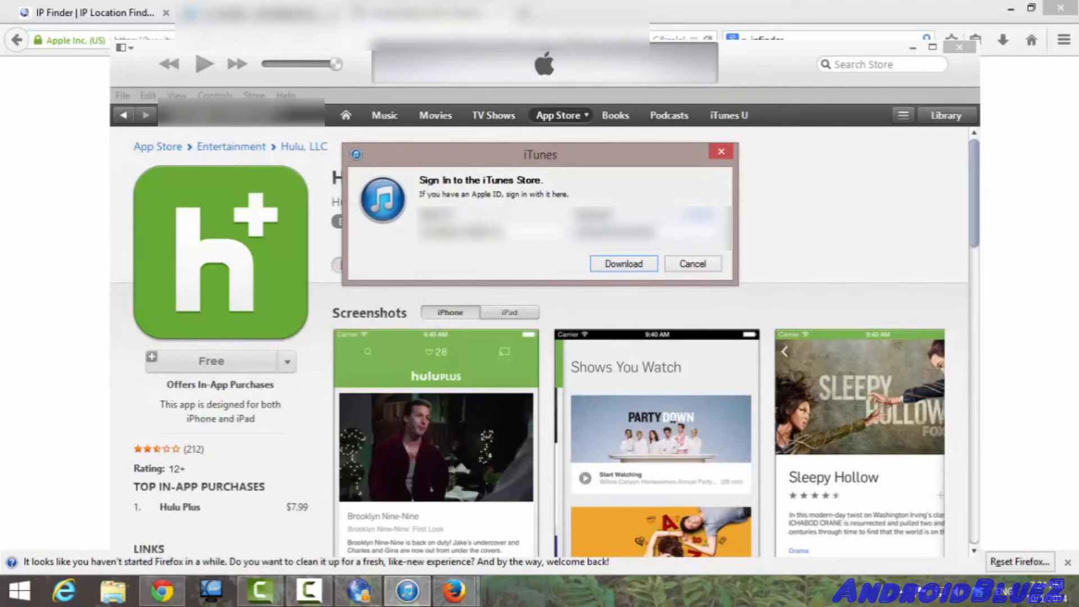
# Step: Sign in with the Apple ID password so Hulu Plus starts downloading
pyautogui.click(625, 264)
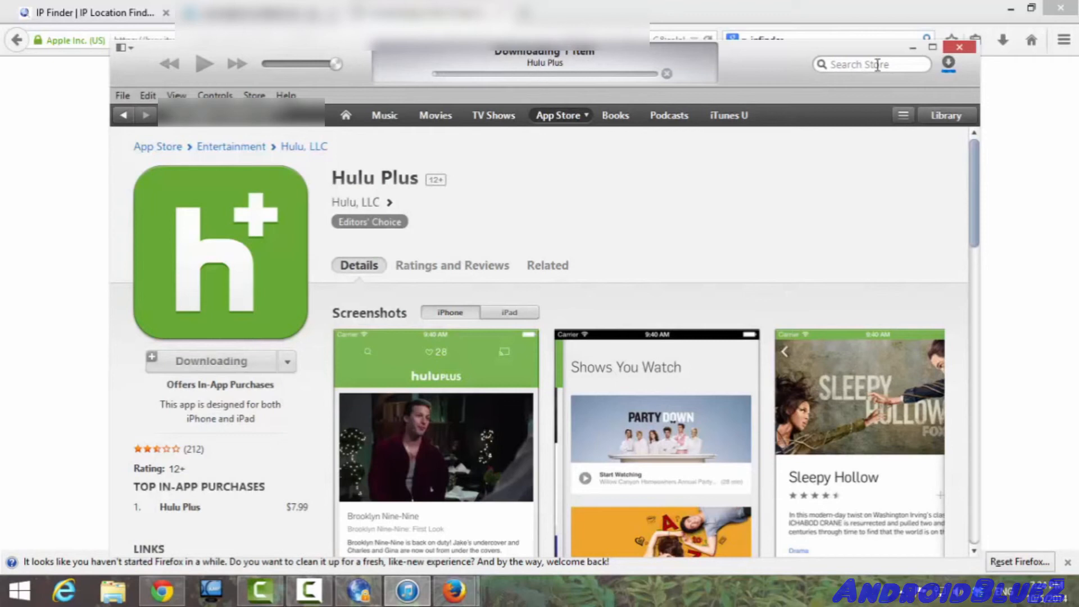
# Step: Show the Downloads list and pause the Hulu Plus download
pyautogui.click(948, 64)
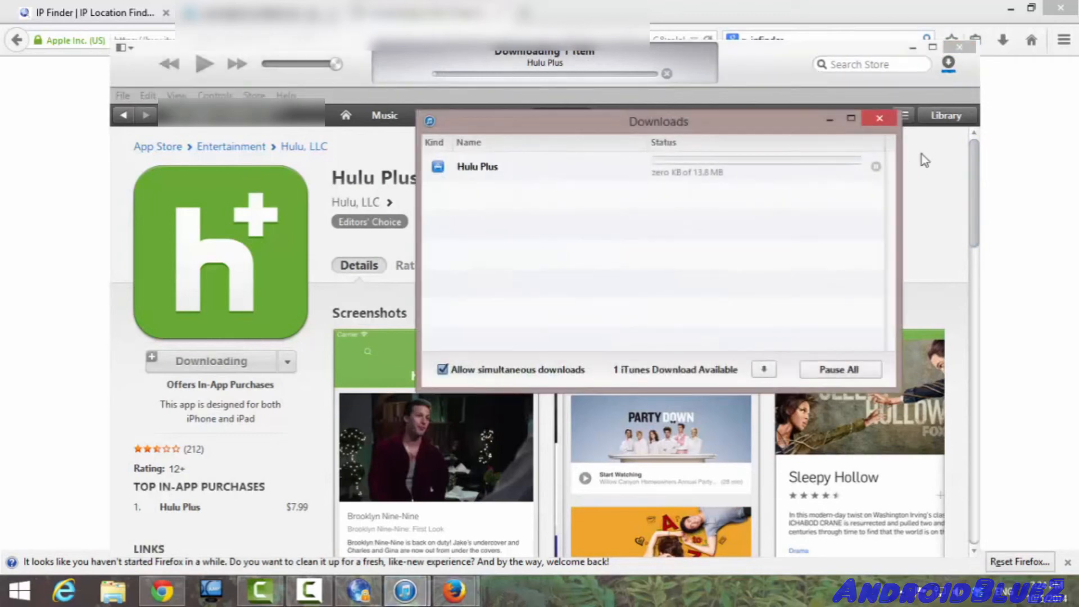
pyautogui.click(777, 166)
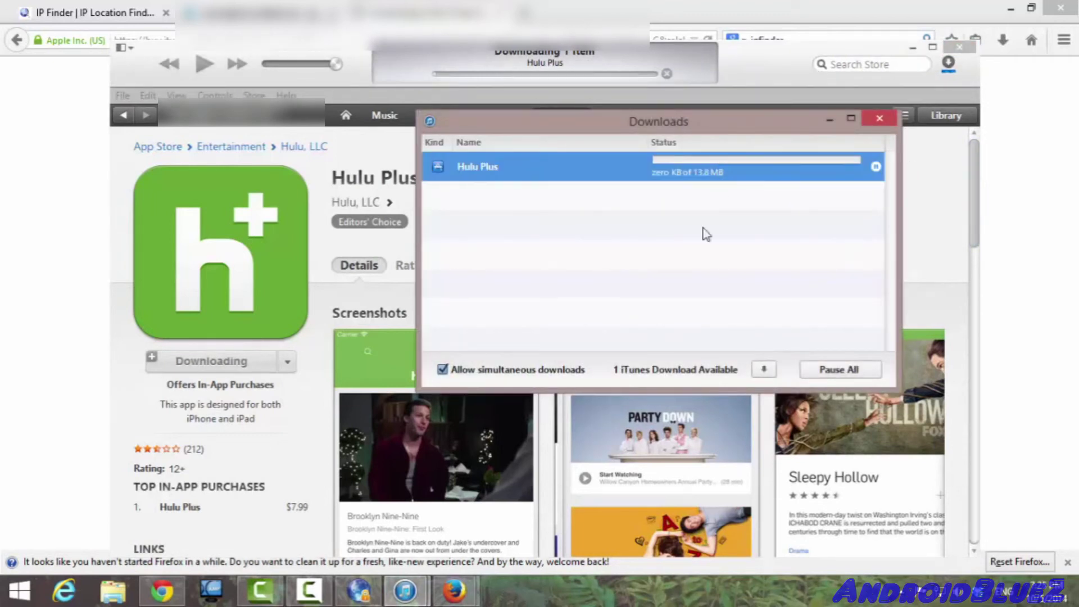
pyautogui.click(876, 168)
# Step: Disconnect NextVPN, resume the Hulu Plus download, then stop it at 3.7 MB of 13.8 MB
pyautogui.click(366, 594)
pyautogui.press('Return')
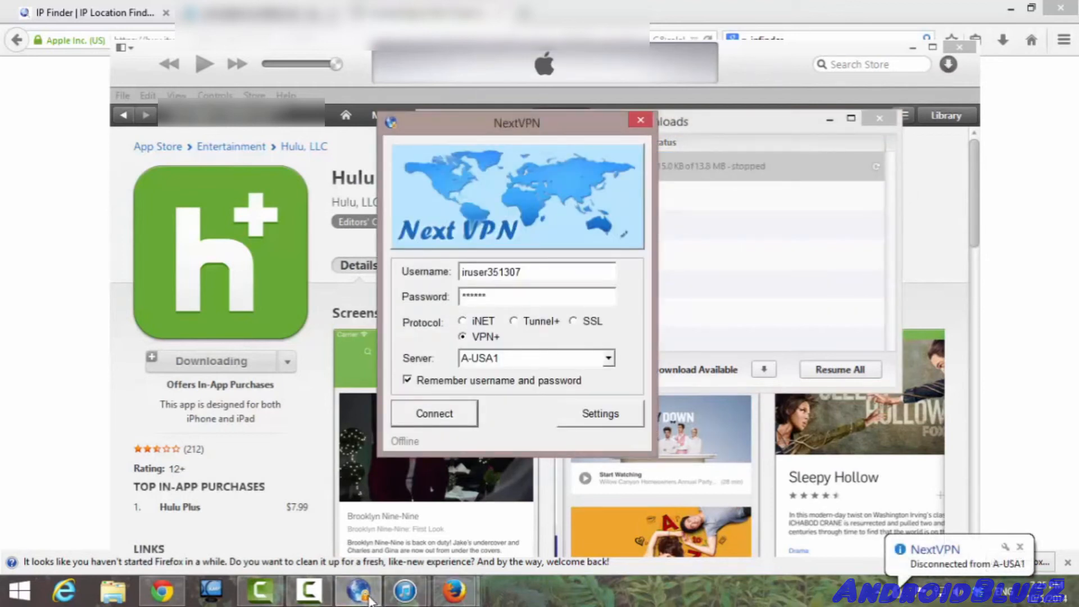
pyautogui.click(366, 595)
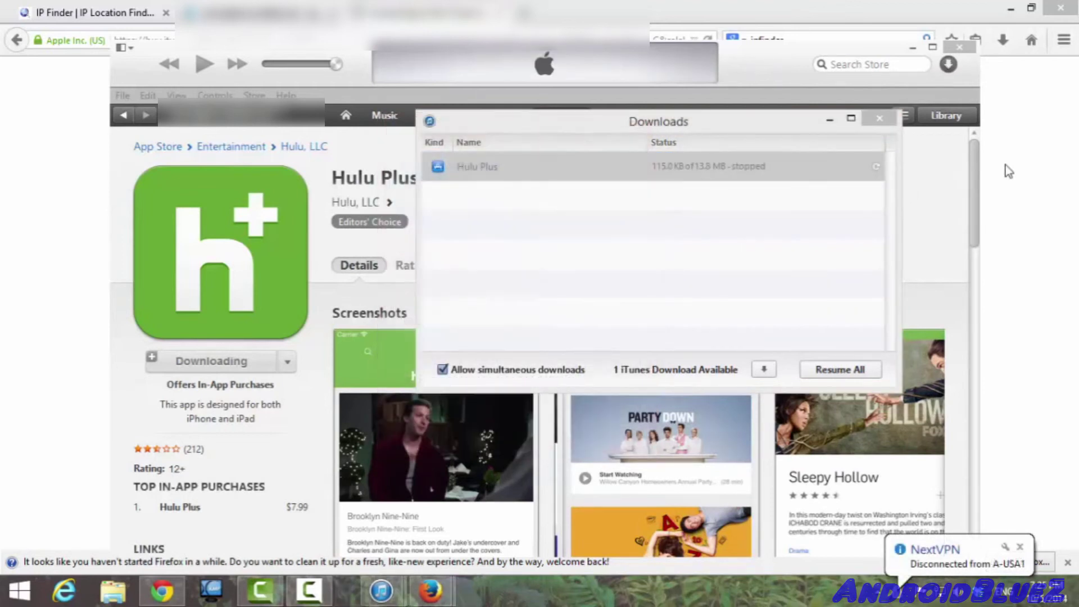
pyautogui.click(877, 169)
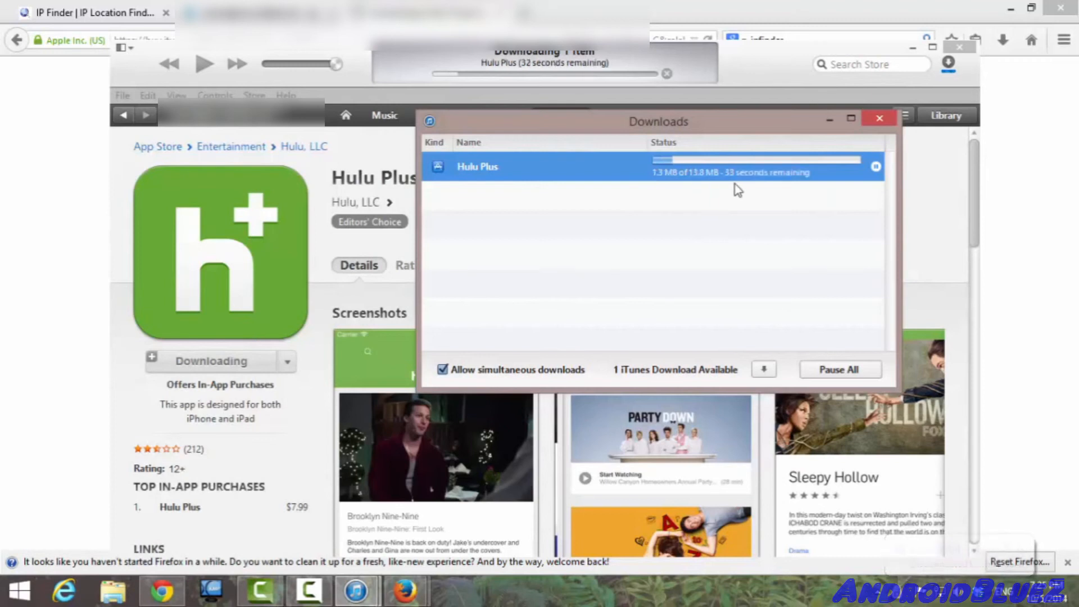
pyautogui.click(877, 168)
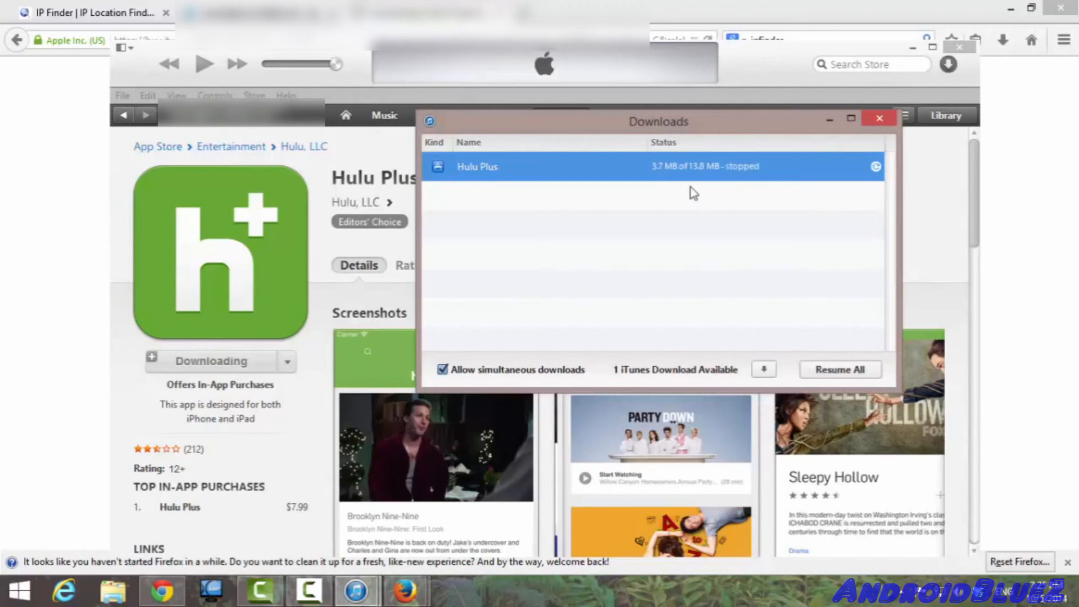